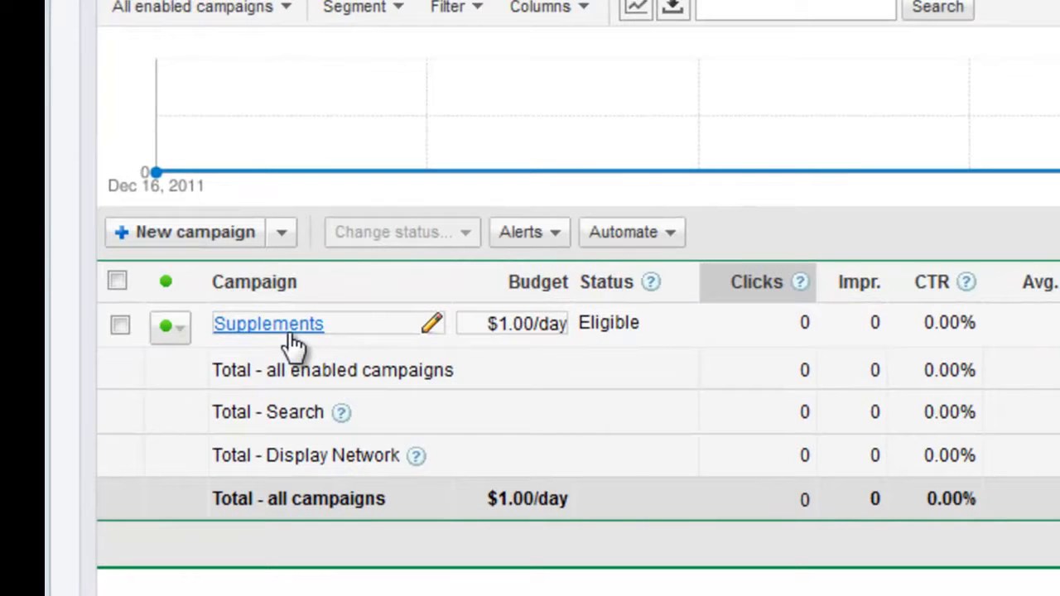
{"action": "left_click", "coordinate": [282, 327]}
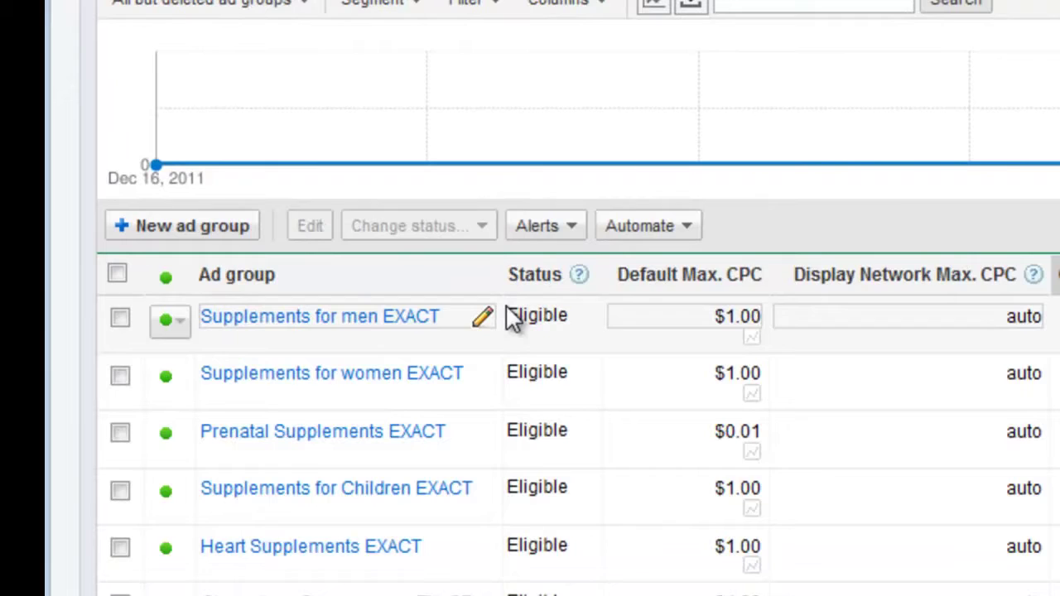
{"action": "scroll", "coordinate": [928, 77], "scroll_direction": "down", "scroll_amount": 2}
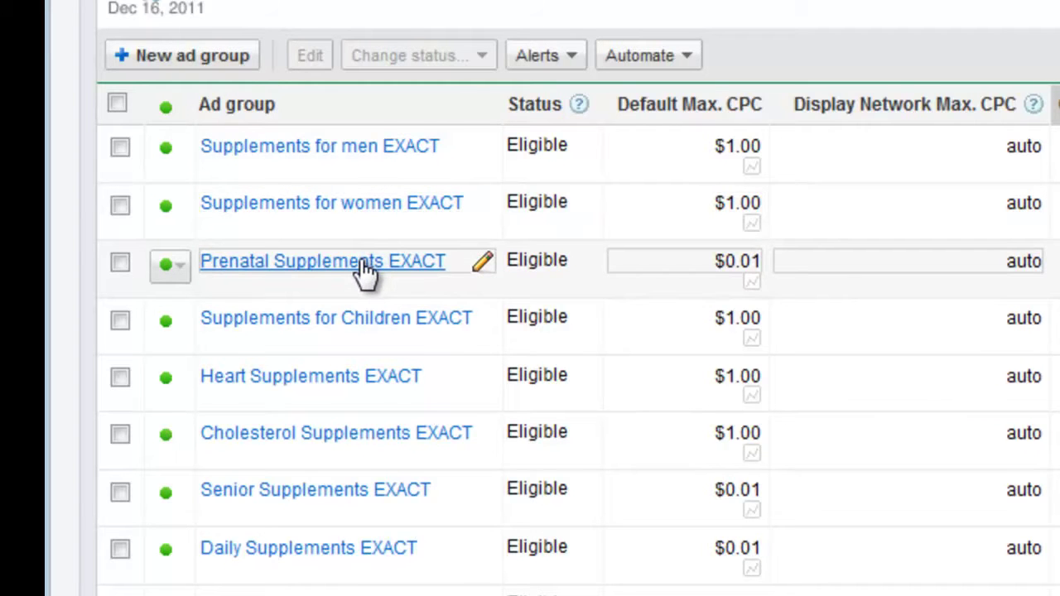
{"action": "scroll", "coordinate": [365, 271], "scroll_direction": "down", "scroll_amount": 2}
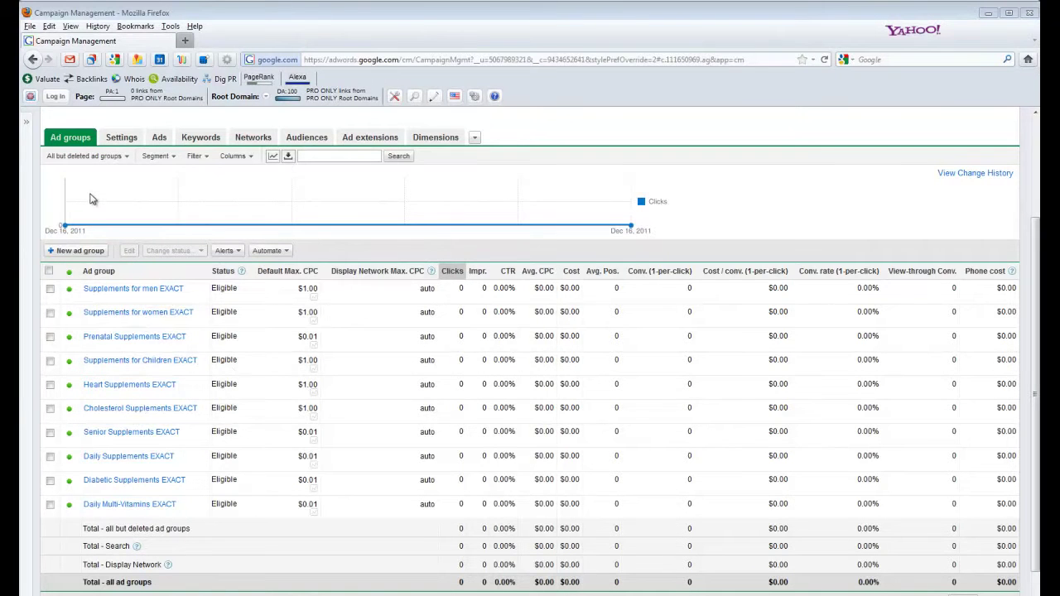
- Open the Supplements campaign settings and review the individual network options without changing them
{"action": "left_click", "coordinate": [123, 138]}
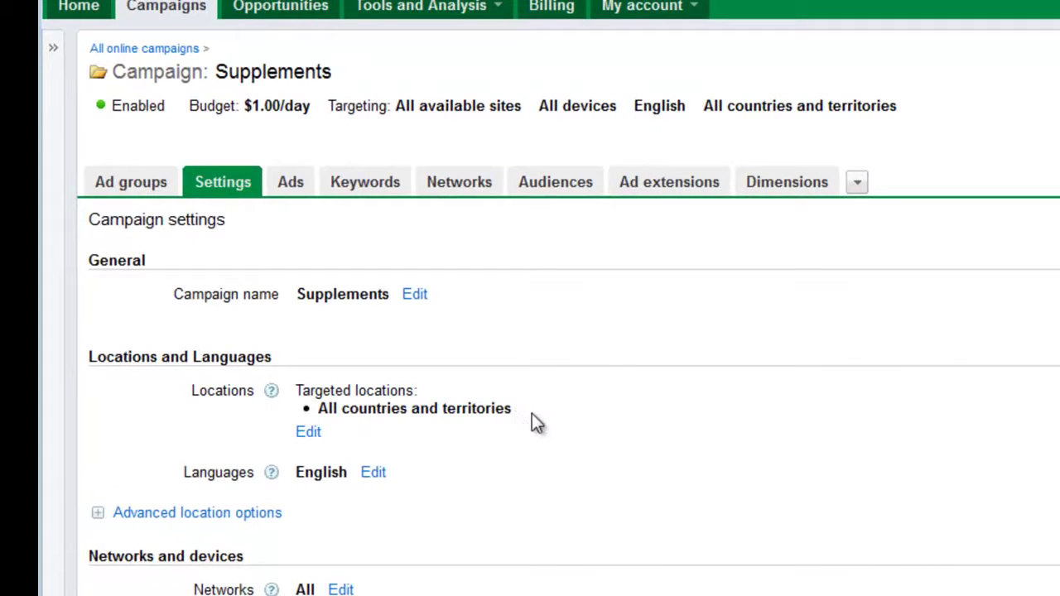
{"action": "scroll", "coordinate": [533, 415], "scroll_direction": "down", "scroll_amount": 3}
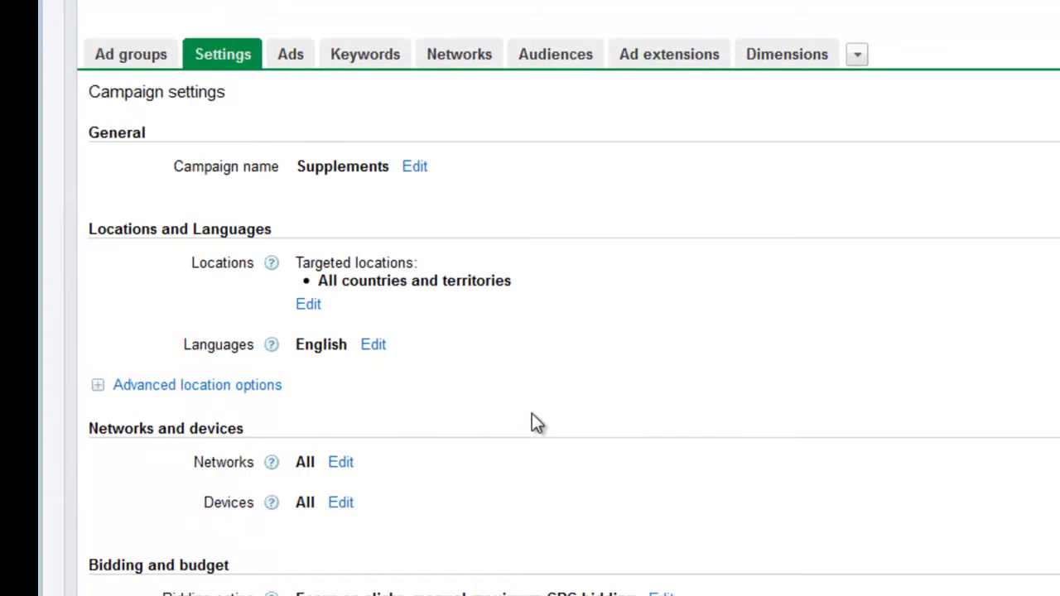
{"action": "scroll", "coordinate": [531, 413], "scroll_direction": "down", "scroll_amount": 3}
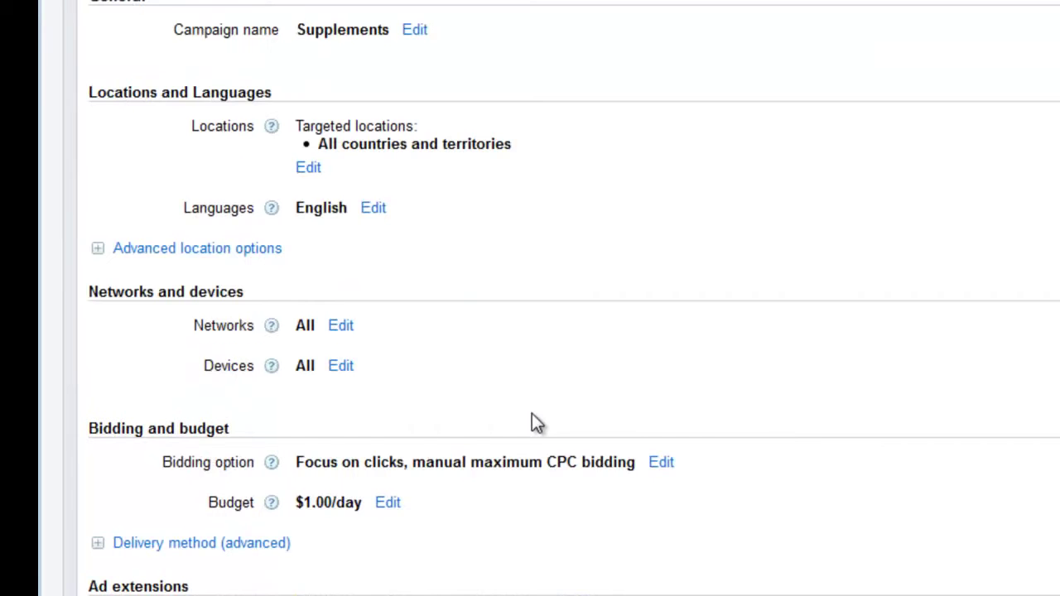
{"action": "left_click", "coordinate": [341, 327]}
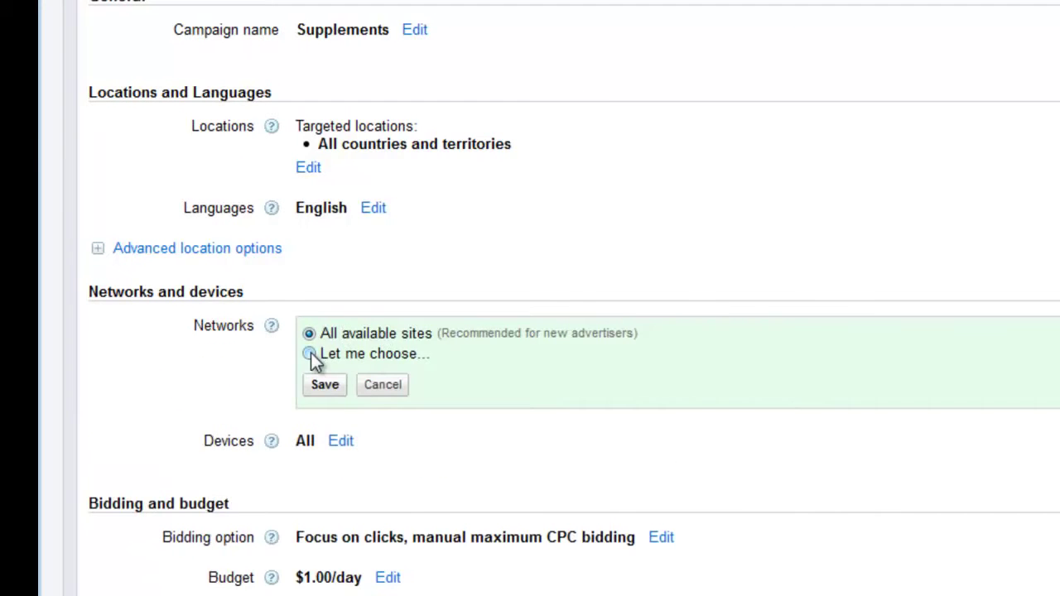
{"action": "left_click", "coordinate": [311, 354]}
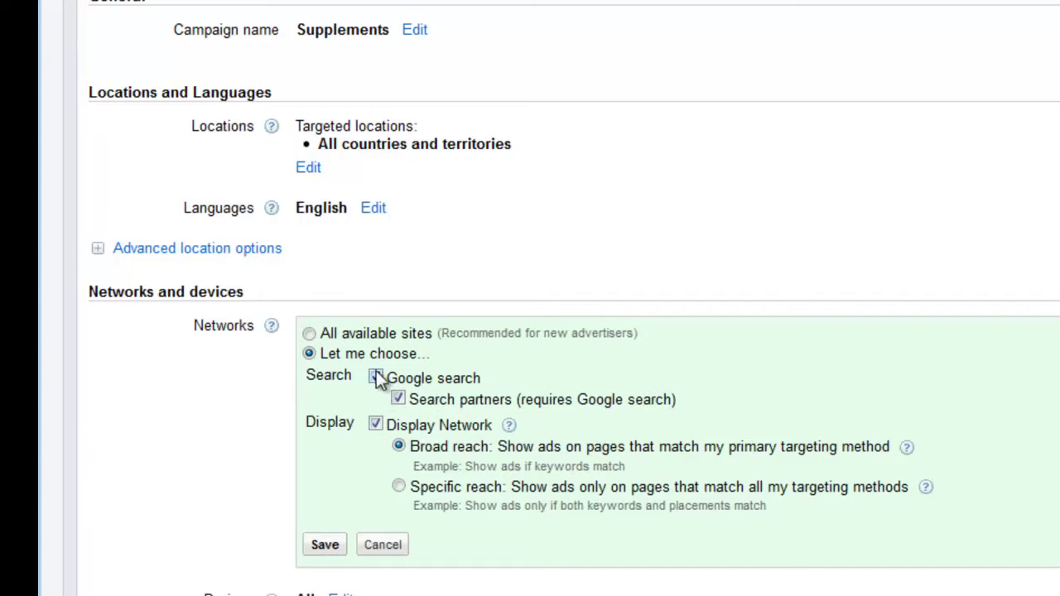
{"action": "left_click", "coordinate": [335, 545]}
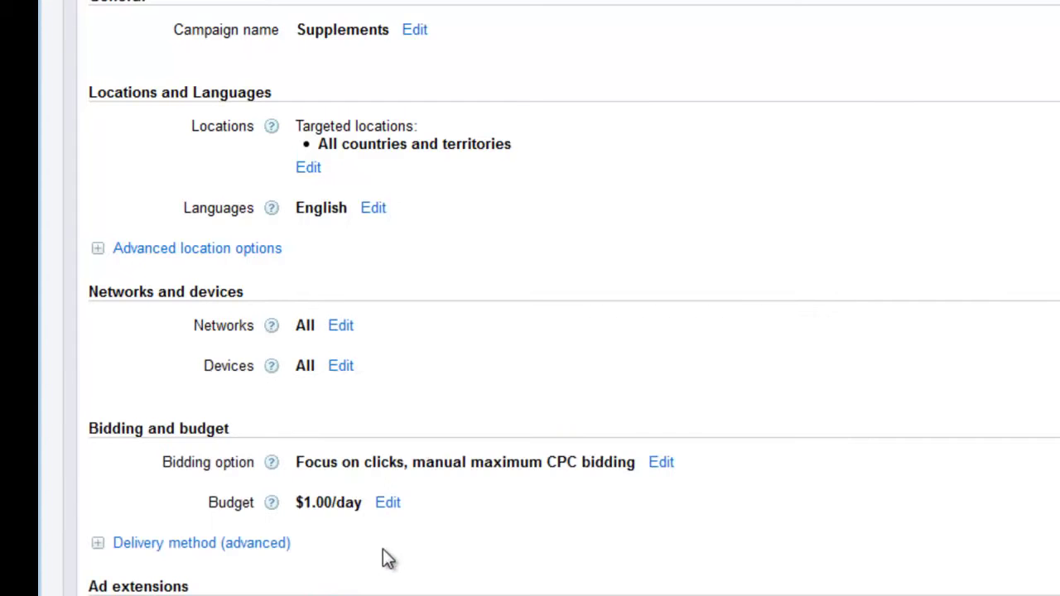
- Review the individual device choices, leaving device targeting at All
{"action": "left_click", "coordinate": [339, 370]}
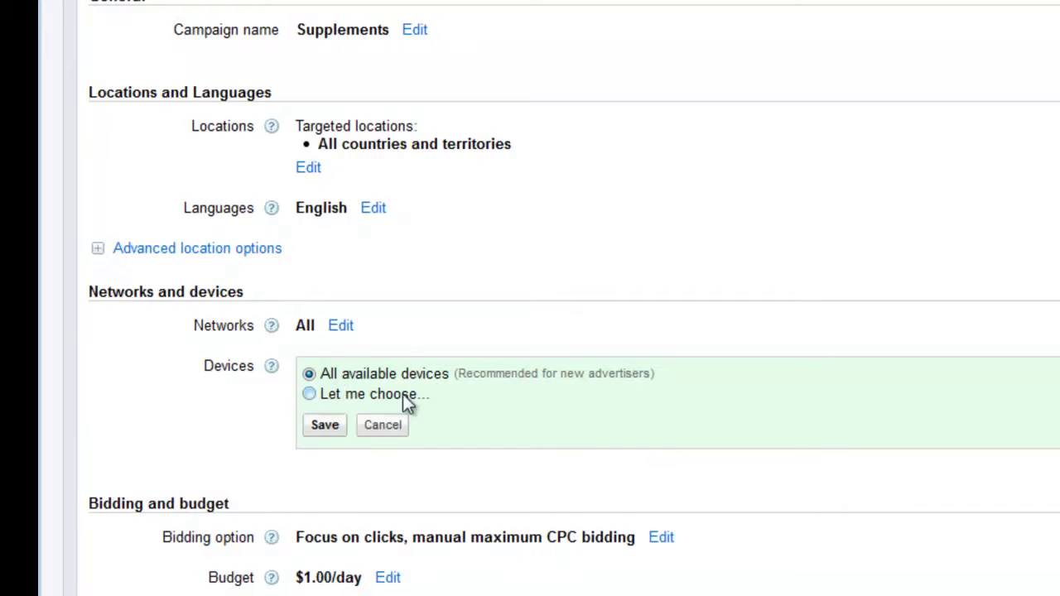
{"action": "left_click", "coordinate": [310, 394]}
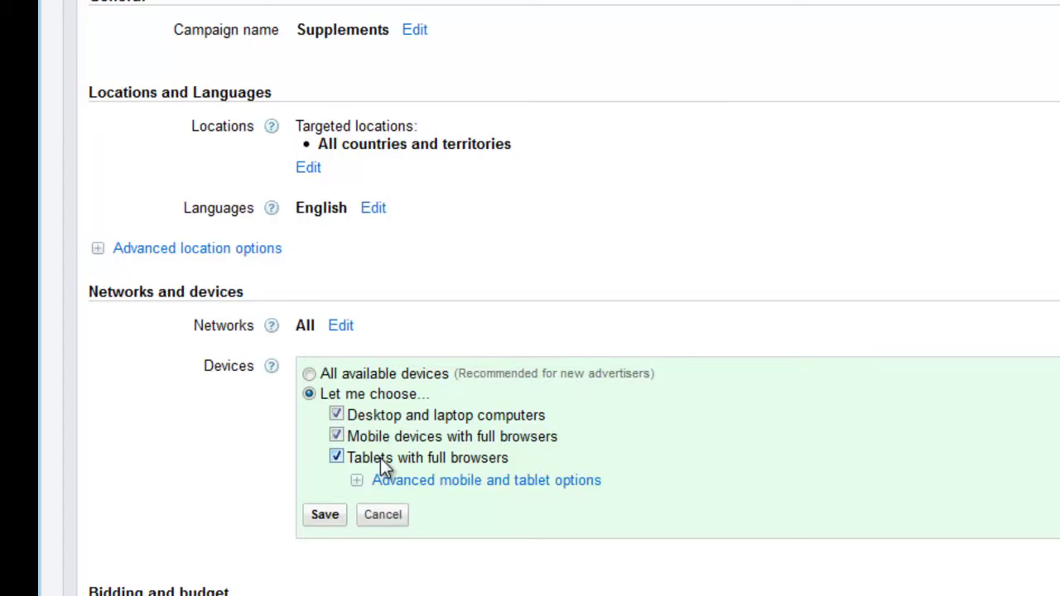
{"action": "left_click", "coordinate": [390, 517]}
{"action": "scroll", "coordinate": [394, 517], "scroll_direction": "down", "scroll_amount": 3}
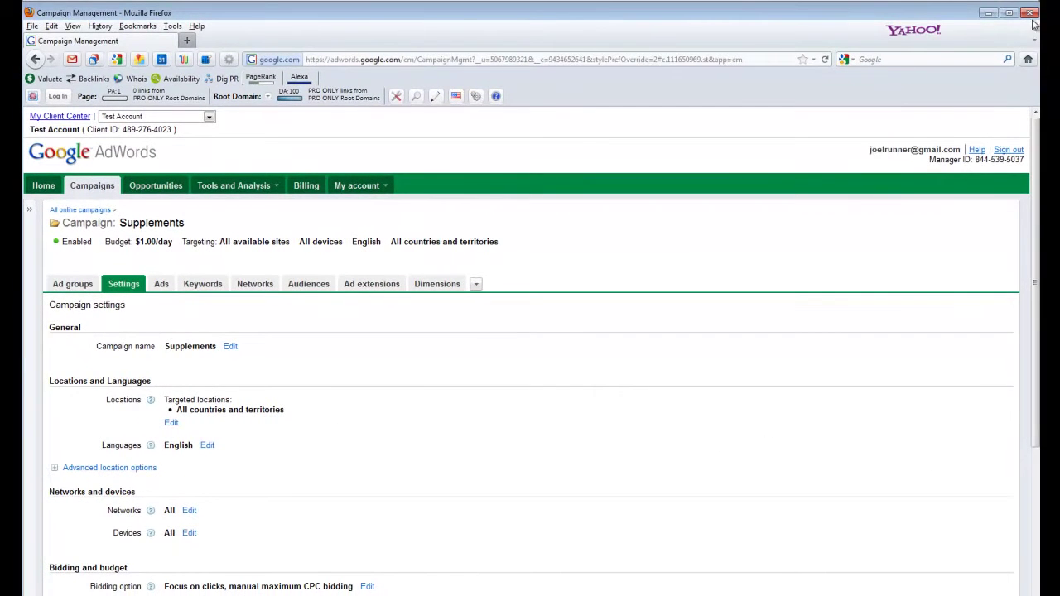
- Switch to AdWords Editor and browse the Supplements campaign and its ad groups, leaving the name unchanged
{"action": "left_click", "coordinate": [988, 13]}
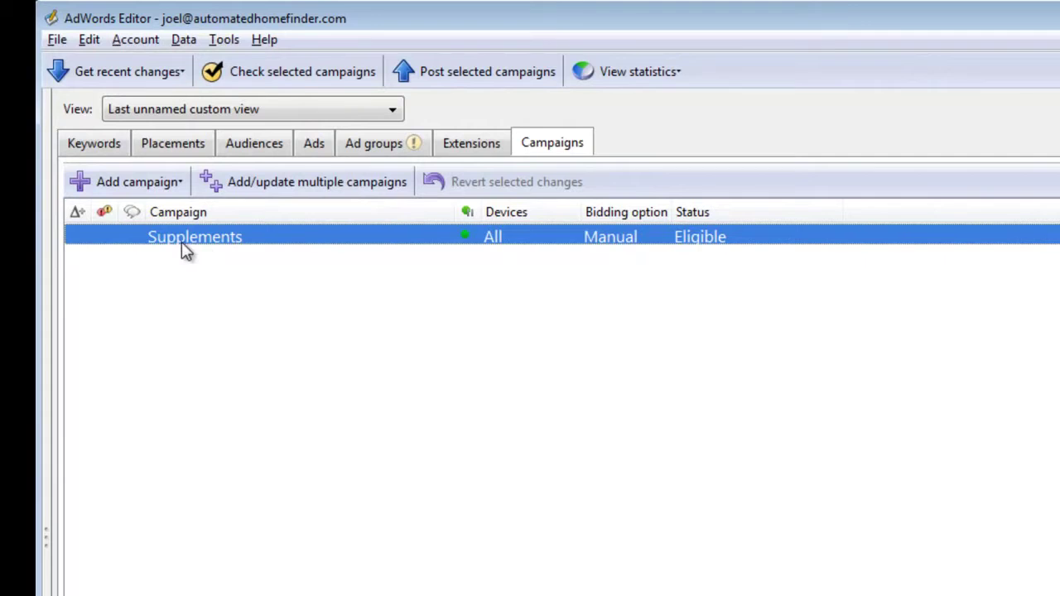
{"action": "double_click", "coordinate": [215, 240]}
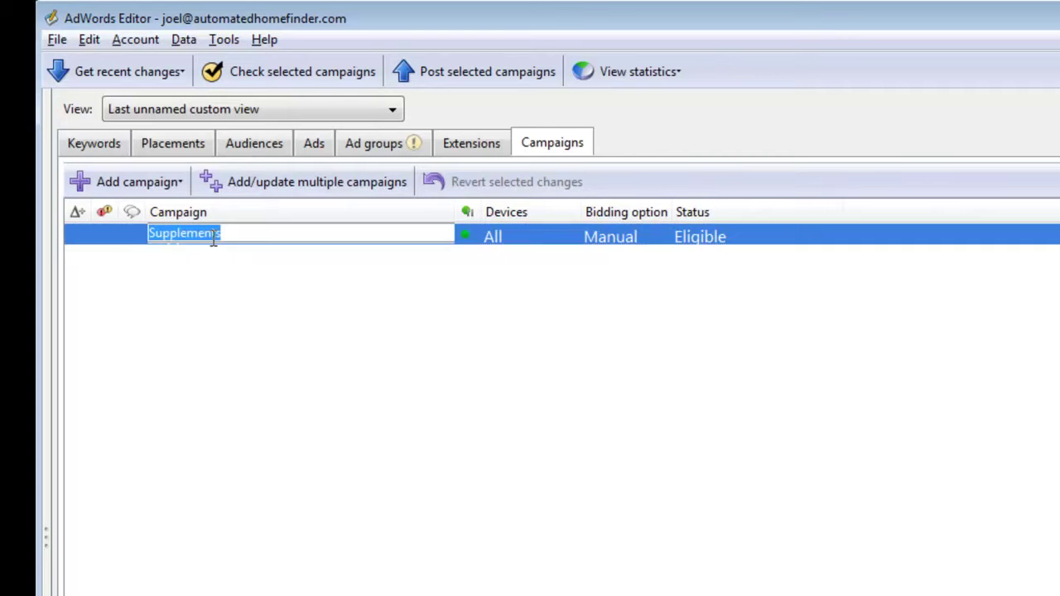
{"action": "left_click", "coordinate": [111, 246]}
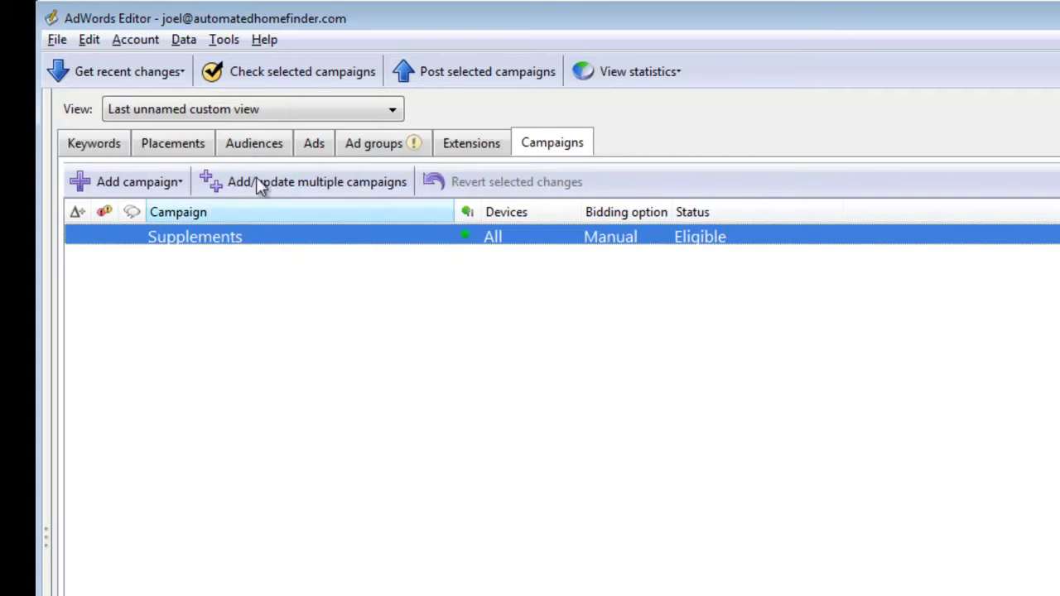
{"action": "left_click", "coordinate": [372, 143]}
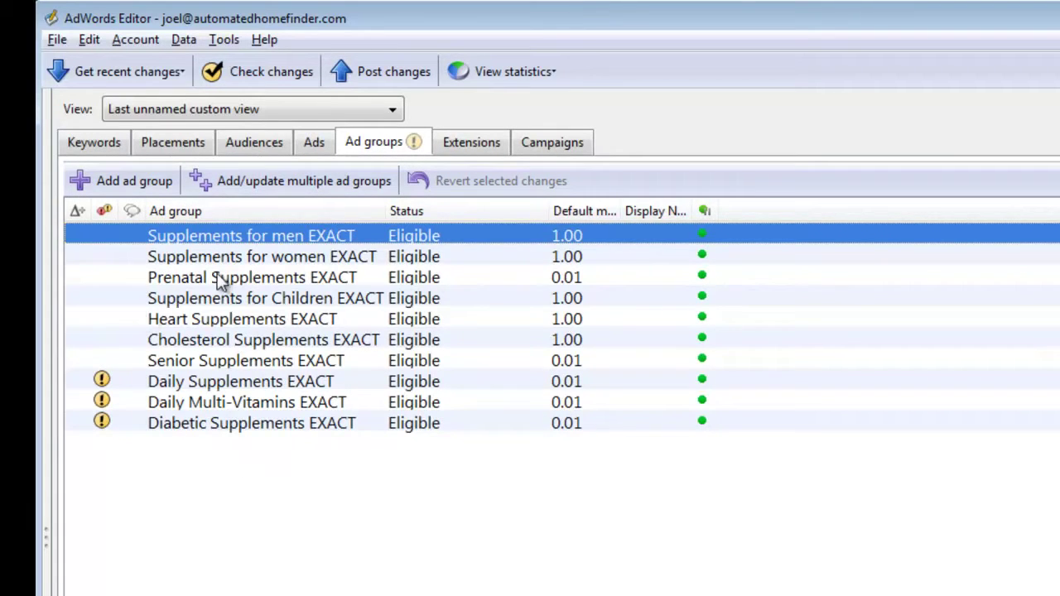
{"action": "left_click", "coordinate": [551, 142]}
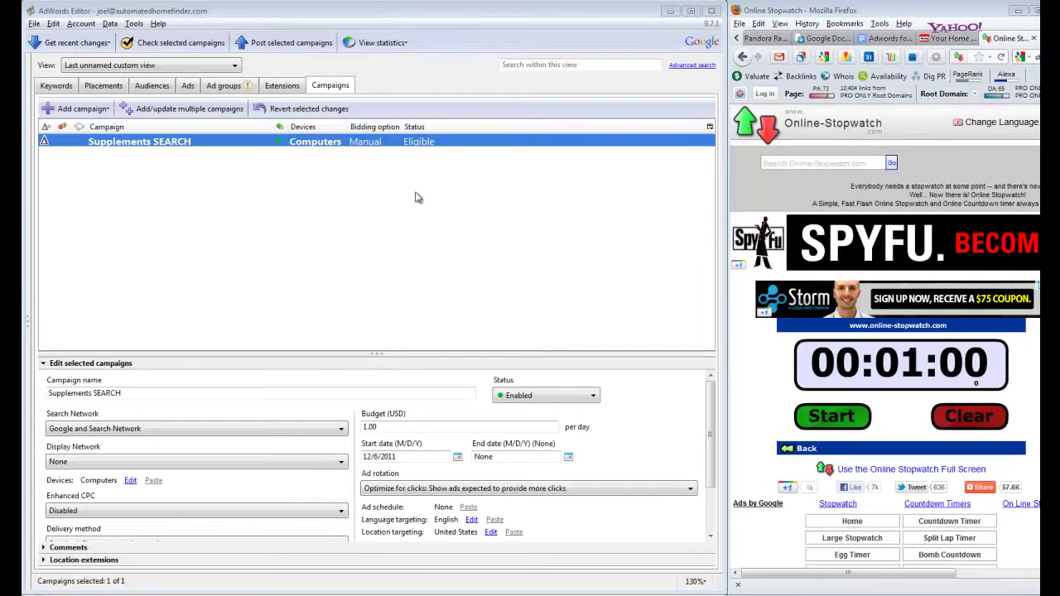
- Rename the campaign to 'Supplements SEARCH US' and start the online stopwatch
{"action": "double_click", "coordinate": [192, 144]}
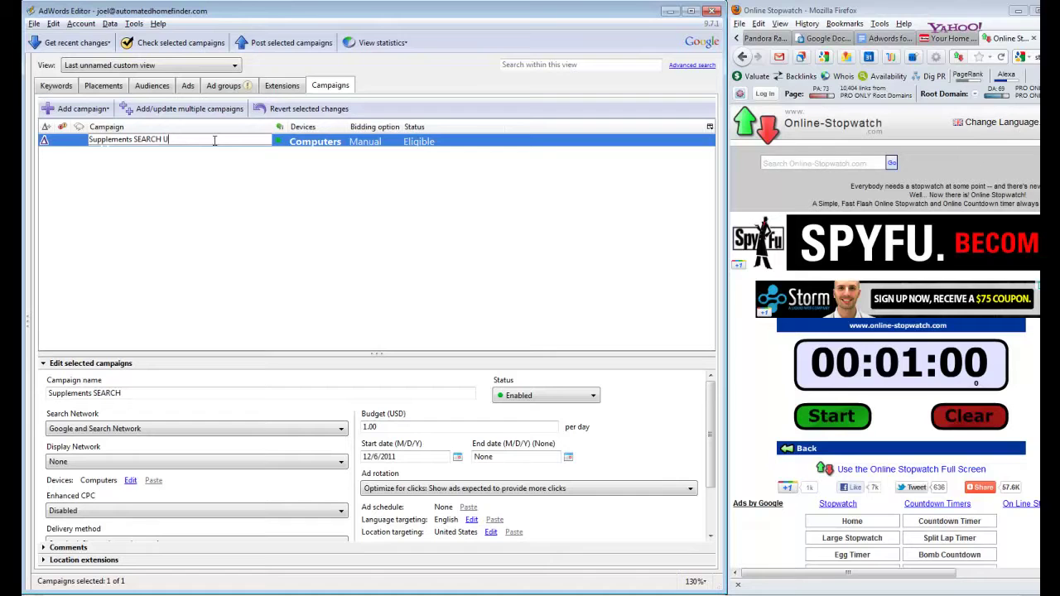
{"action": "left_click", "coordinate": [82, 142]}
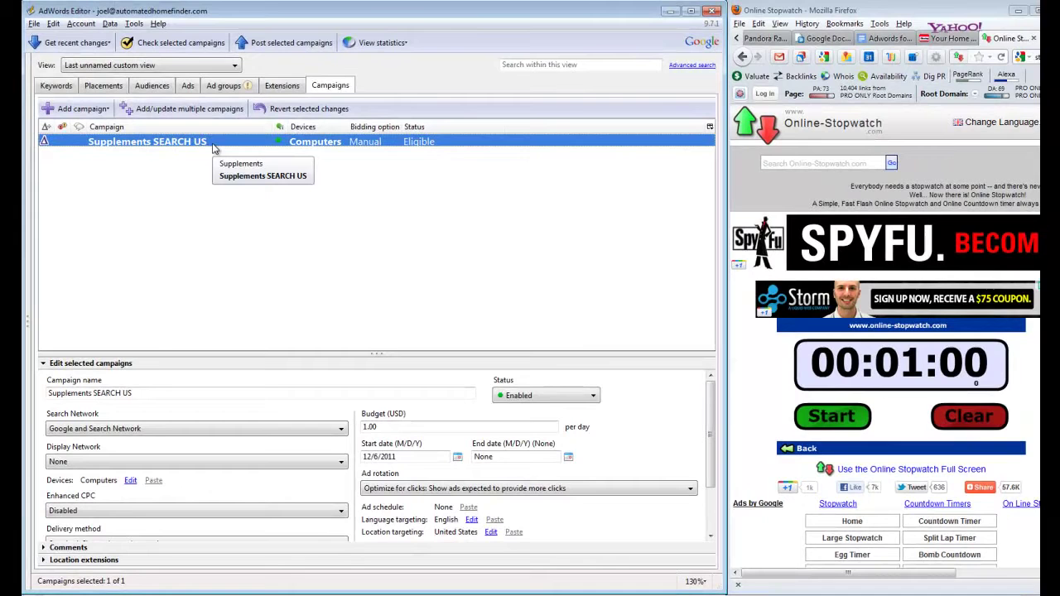
{"action": "left_click", "coordinate": [831, 418]}
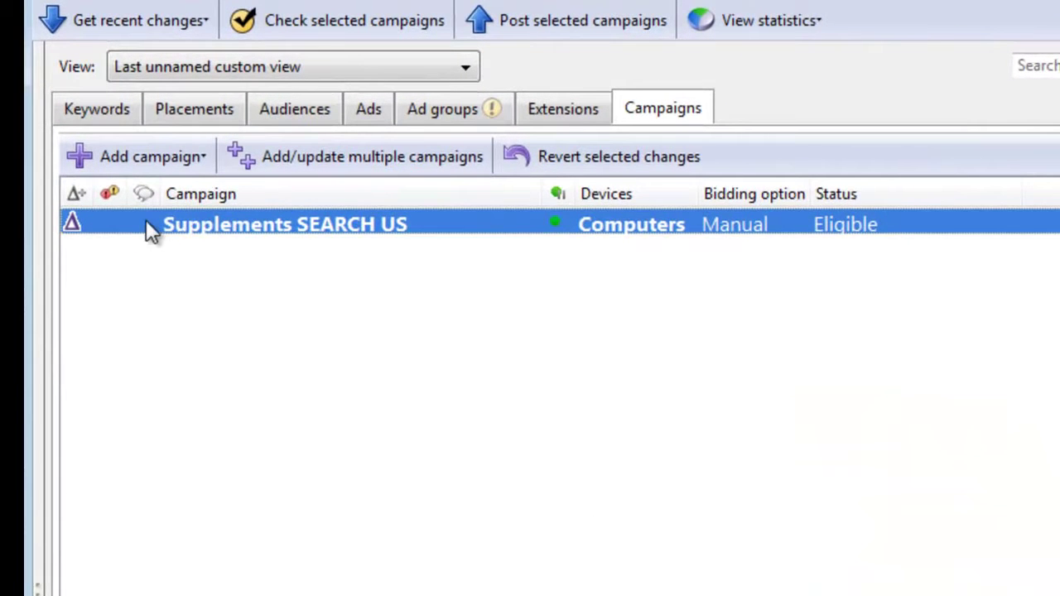
- Duplicate Supplements SEARCH US and rename the first copy 'Supplements DISPLAY US'
{"action": "key", "text": "ctrl+c"}
{"action": "key", "text": "ctrl+v"}
{"action": "key", "text": "ctrl+v"}
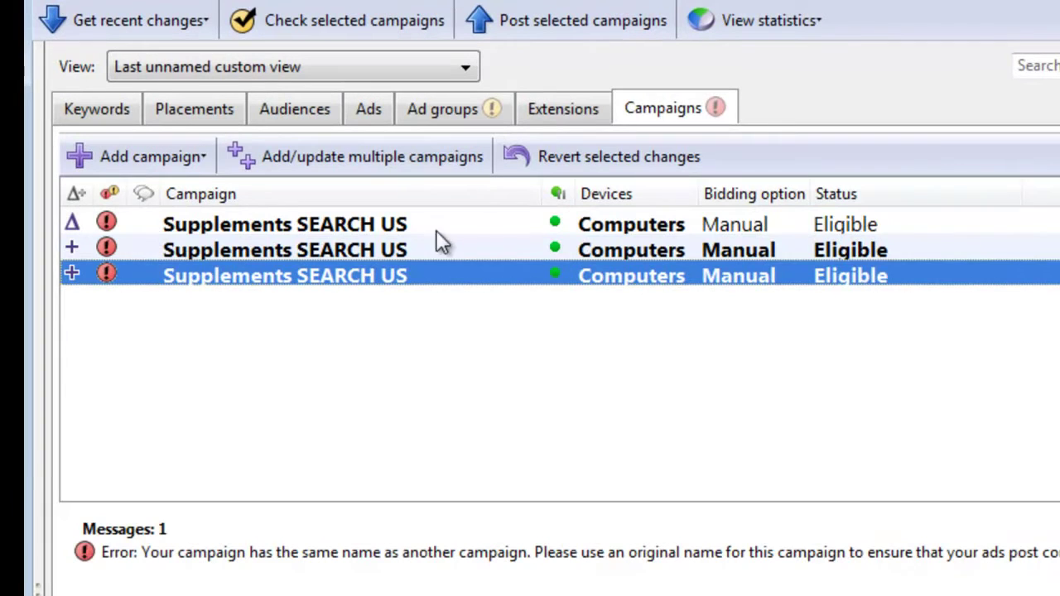
{"action": "left_click", "coordinate": [317, 249]}
{"action": "left_click", "coordinate": [385, 249]}
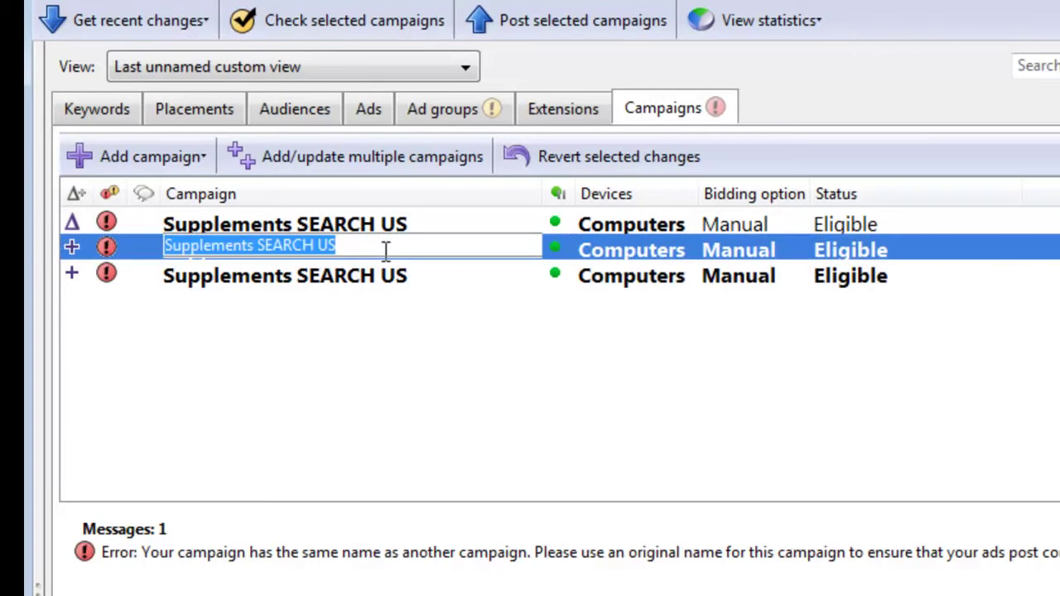
{"action": "left_click", "coordinate": [386, 250]}
{"action": "key", "text": "BackSpace"}
{"action": "key", "text": "BackSpace"}
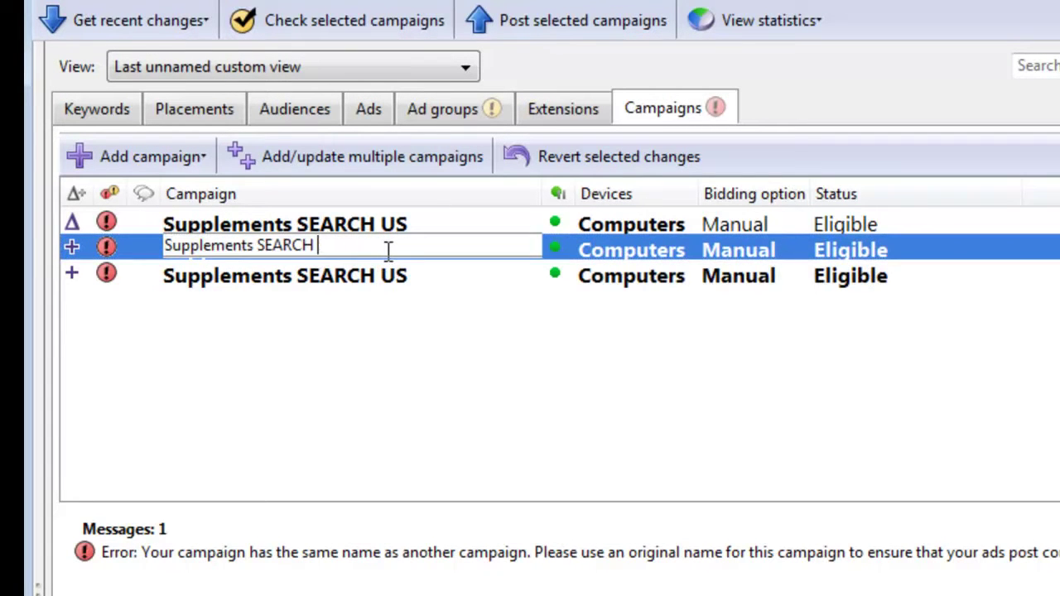
{"action": "key", "text": "BackSpace"}
{"action": "key", "text": "BackSpace"}
{"action": "key", "text": "BackSpace"}
{"action": "key", "text": "BackSpace"}
{"action": "key", "text": "BackSpace"}
{"action": "key", "text": "BackSpace"}
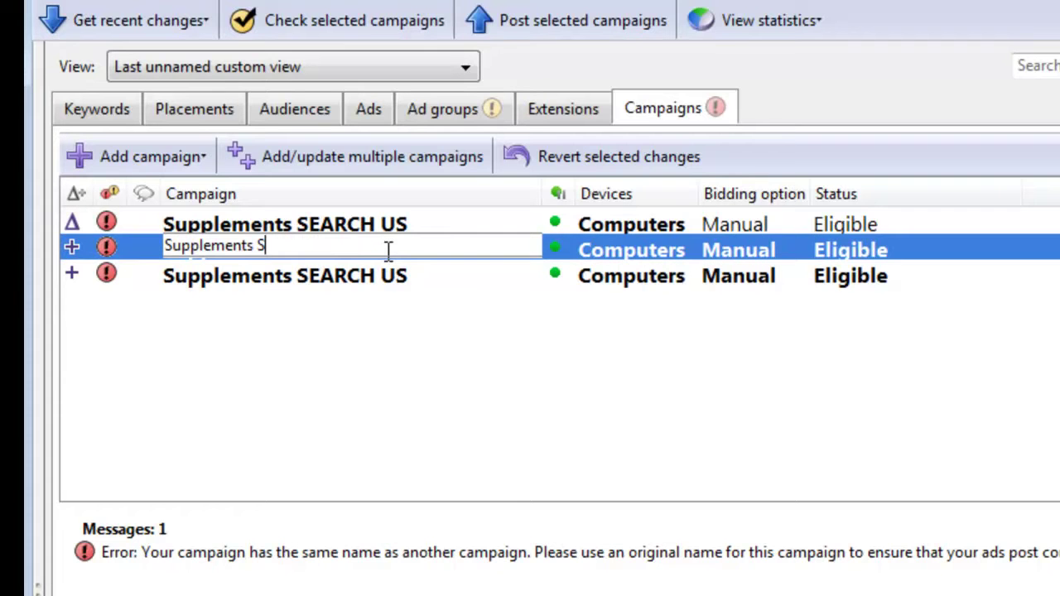
{"action": "type", "text": "DIU"}
{"action": "key", "text": "BackSpace"}
{"action": "type", "text": "SPLAY US"}
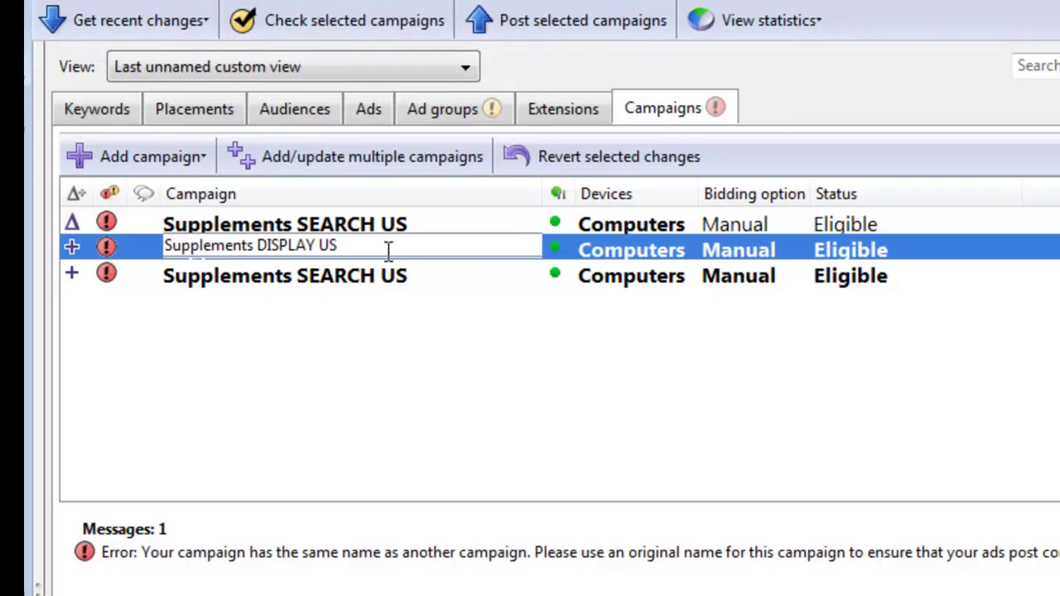
- Rename the second copy 'Supplements MOBILE US' and bring up DISPLAY US's display network choices
{"action": "left_click", "coordinate": [327, 279]}
{"action": "left_click", "coordinate": [327, 279]}
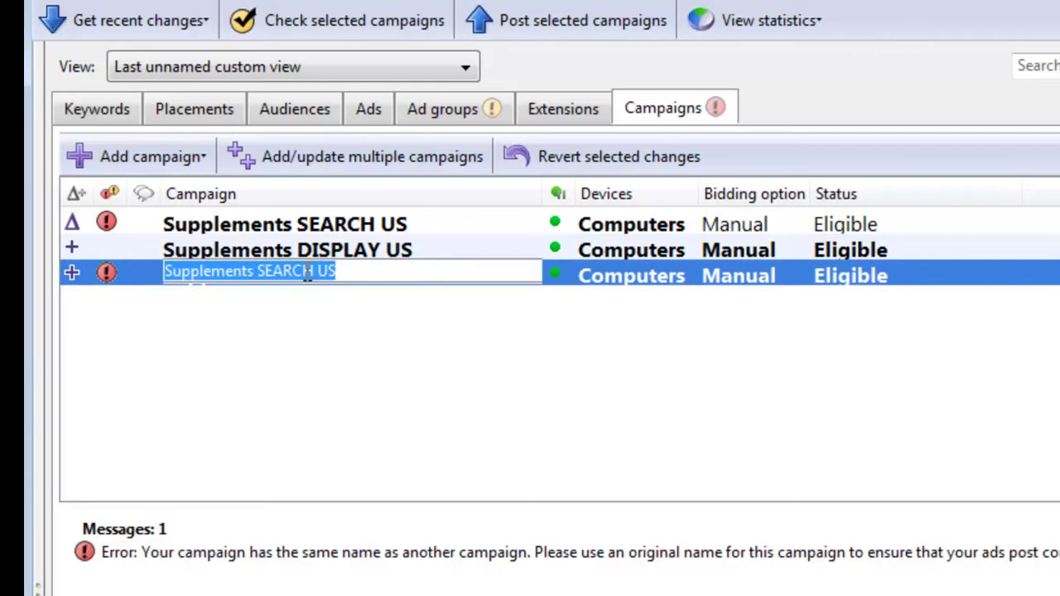
{"action": "left_click", "coordinate": [322, 271]}
{"action": "key", "text": "BackSpace"}
{"action": "key", "text": "BackSpace"}
{"action": "key", "text": "BackSpace"}
{"action": "key", "text": "BackSpace"}
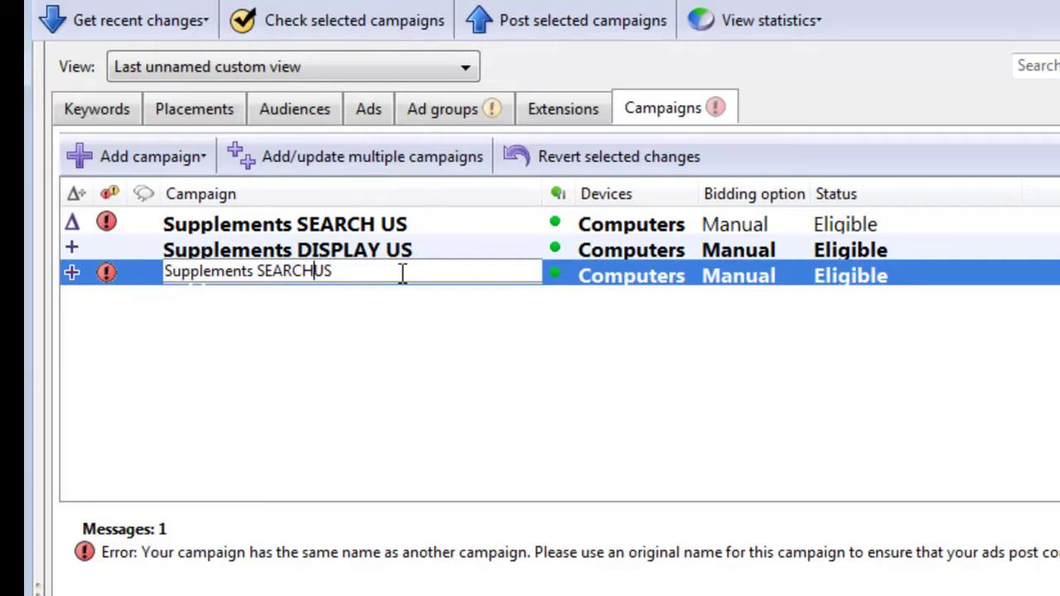
{"action": "key", "text": "BackSpace"}
{"action": "key", "text": "BackSpace"}
{"action": "key", "text": "BackSpace"}
{"action": "type", "text": "MOB"}
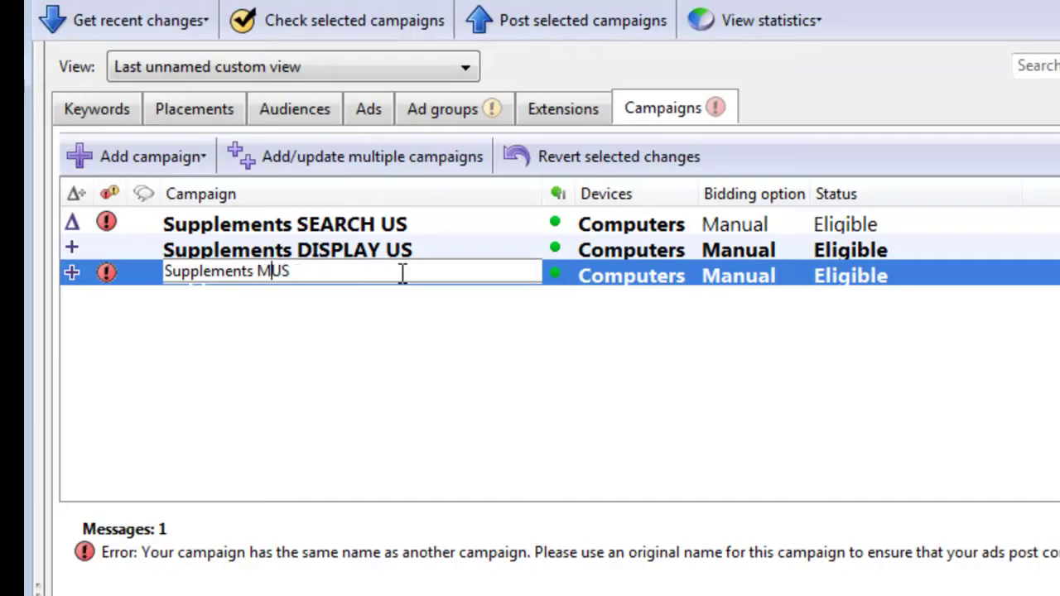
{"action": "type", "text": "ILE"}
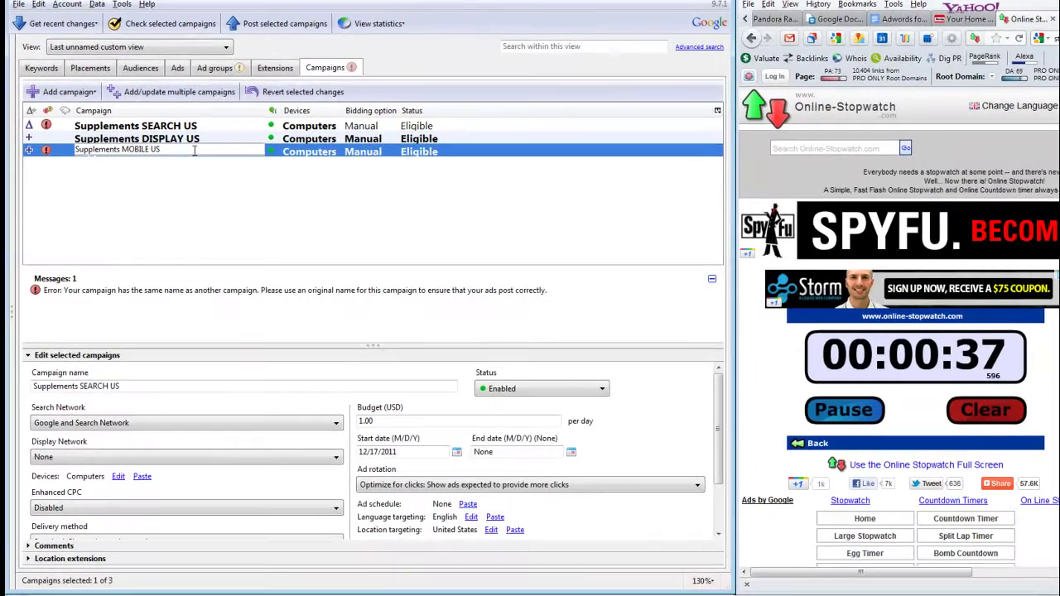
{"action": "left_click", "coordinate": [195, 138]}
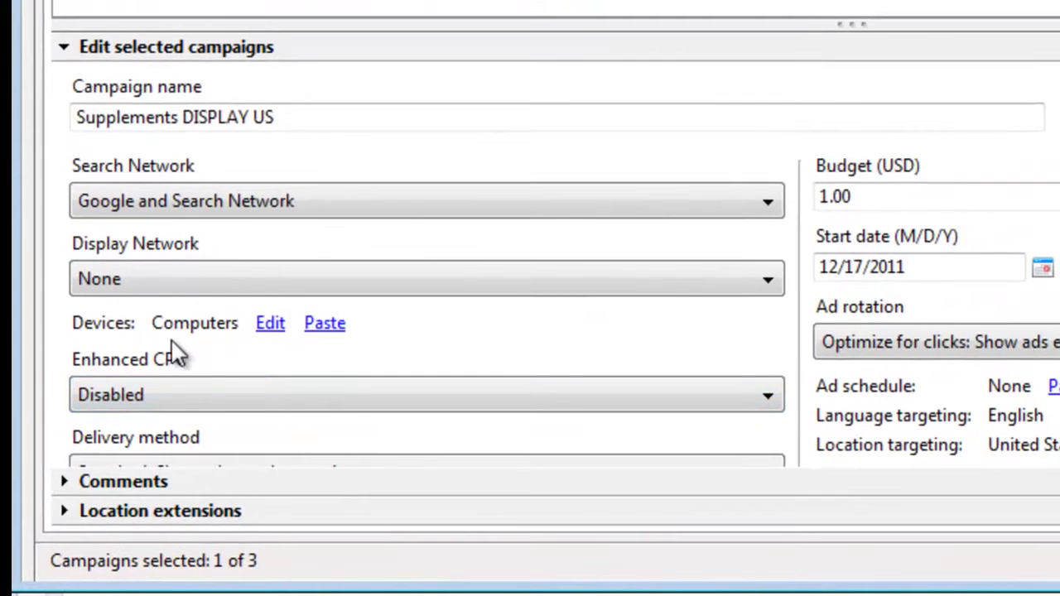
{"action": "scroll", "coordinate": [159, 367], "scroll_direction": "down", "scroll_amount": 2}
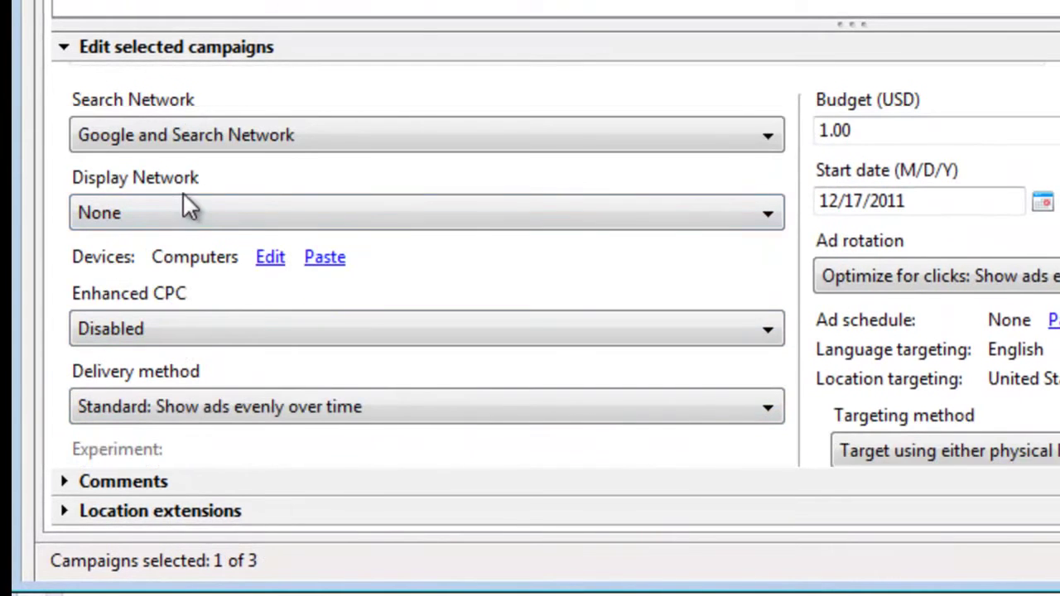
{"action": "left_click", "coordinate": [202, 216]}
- Target relevant pages across the entire display network for DISPLAY US, and set MOBILE US to mobile devices and tablets only
{"action": "left_click", "coordinate": [210, 239]}
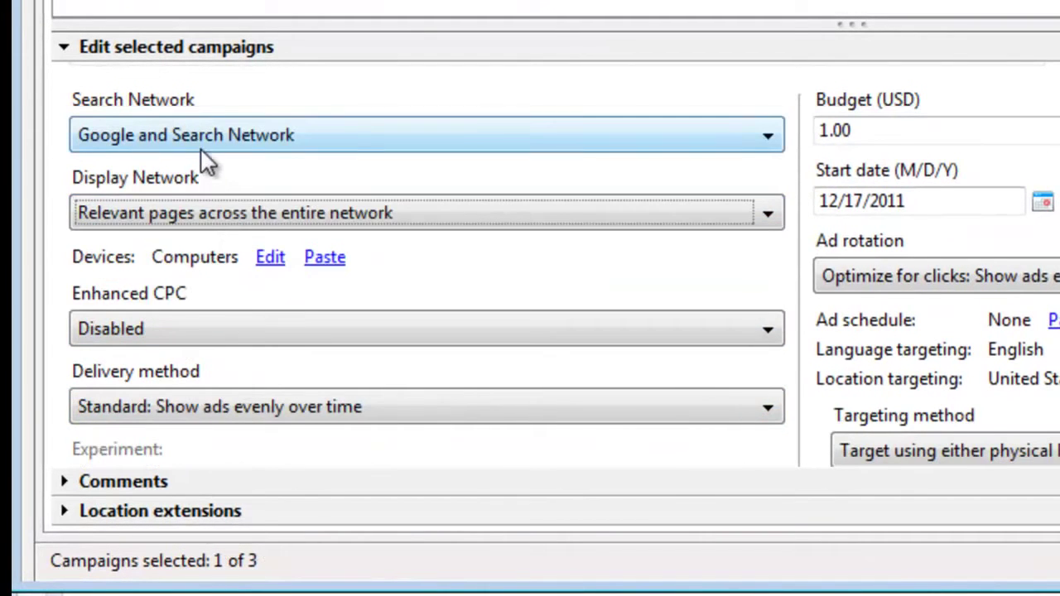
{"action": "left_click", "coordinate": [197, 136]}
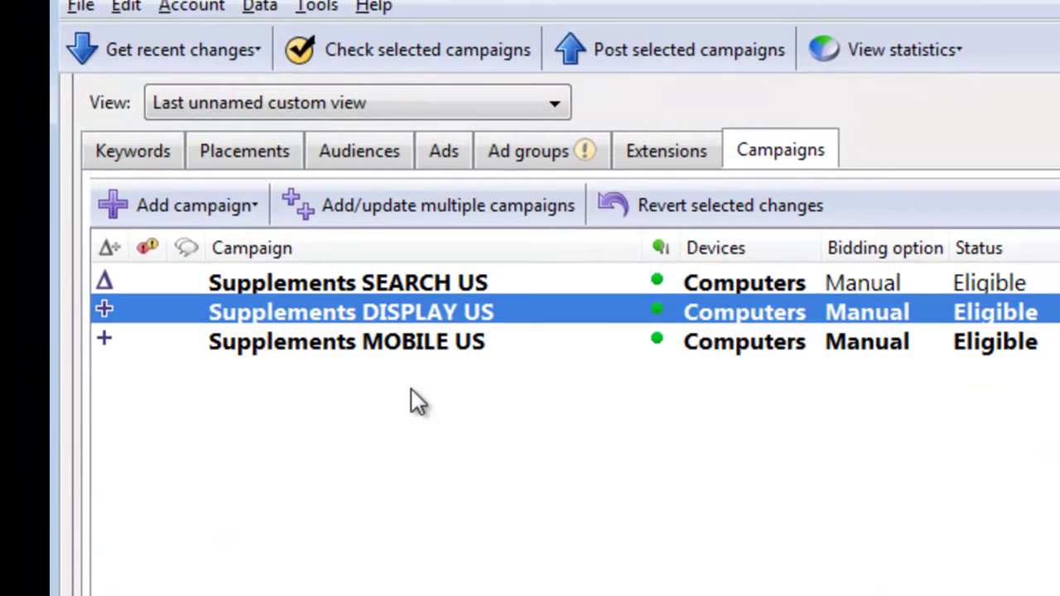
{"action": "left_click", "coordinate": [419, 341]}
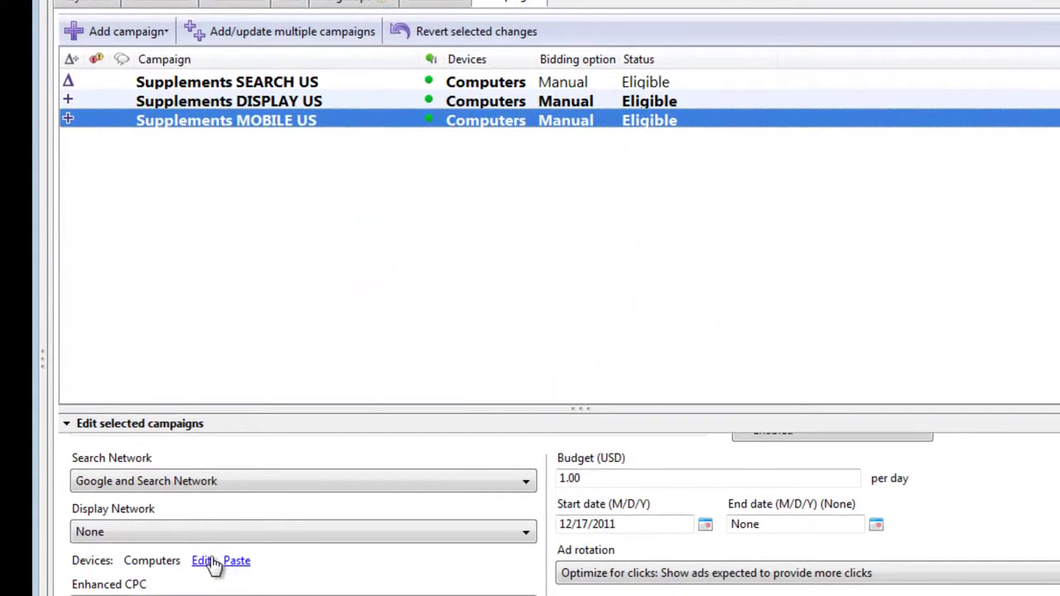
{"action": "left_click", "coordinate": [207, 562]}
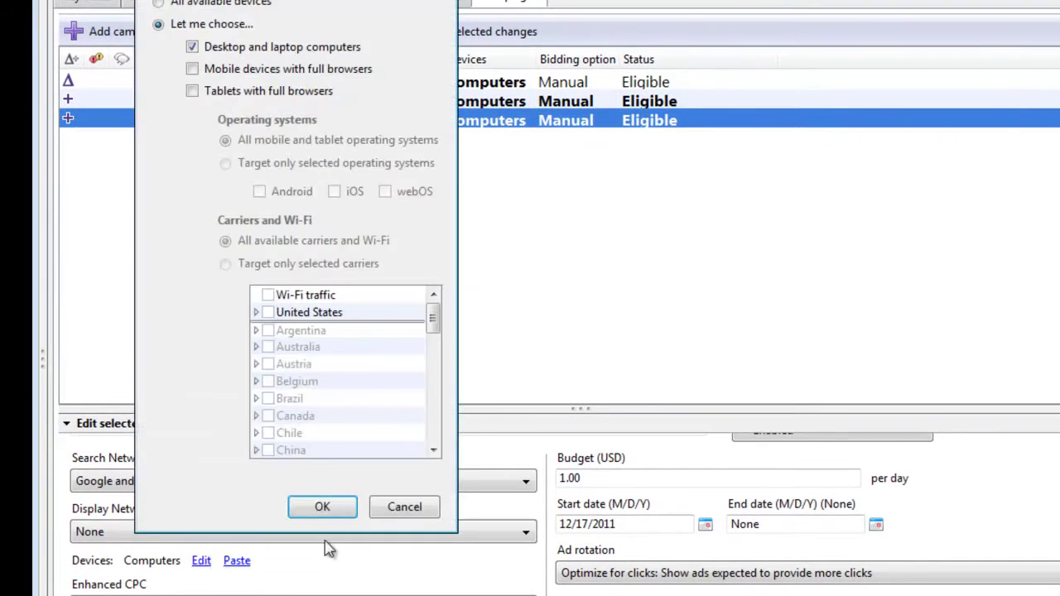
{"action": "left_click", "coordinate": [194, 47]}
{"action": "left_click", "coordinate": [192, 69]}
{"action": "left_click", "coordinate": [194, 92]}
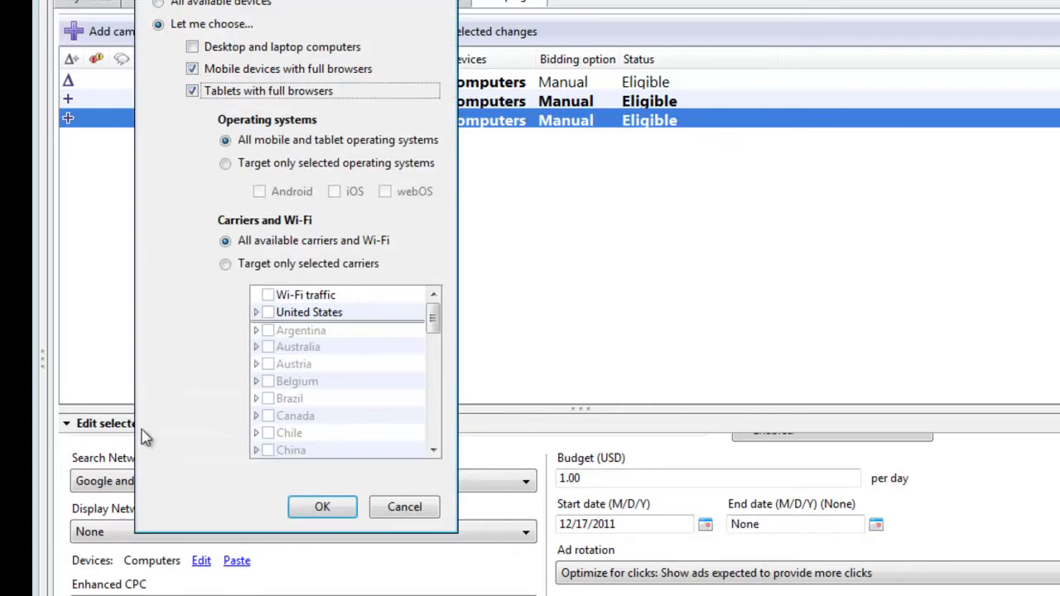
{"action": "left_click", "coordinate": [322, 507]}
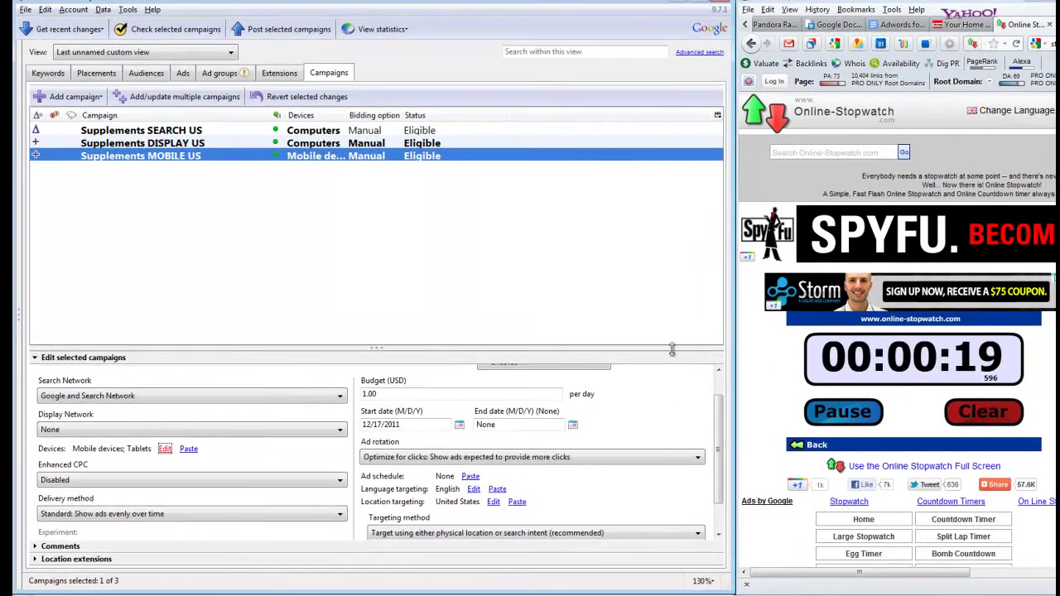
- Pause the stopwatch and review the SEARCH US, DISPLAY US and MOBILE US settings in turn
{"action": "left_click", "coordinate": [857, 413]}
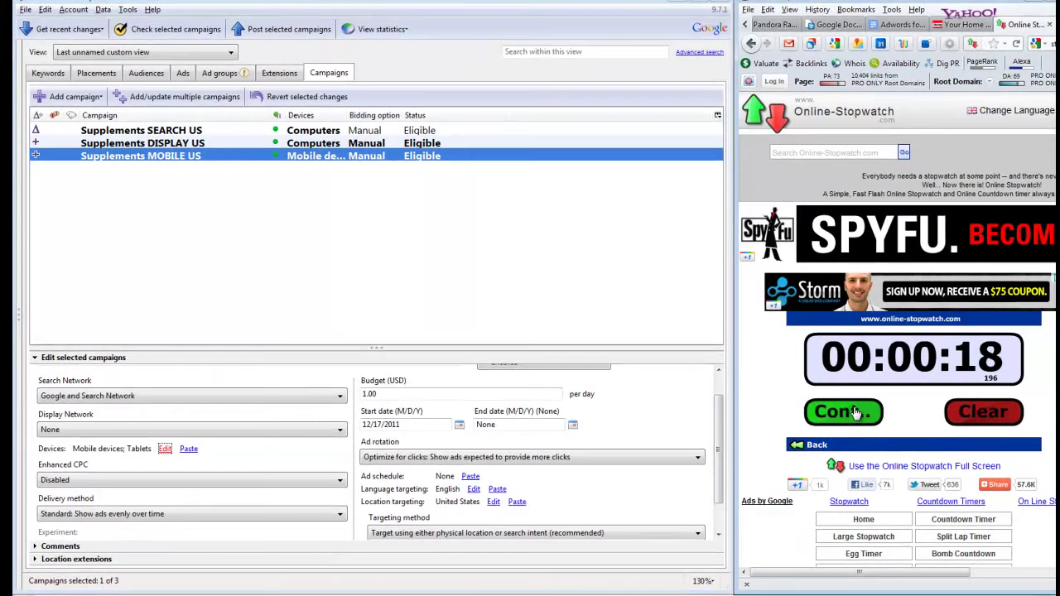
{"action": "left_click", "coordinate": [177, 131]}
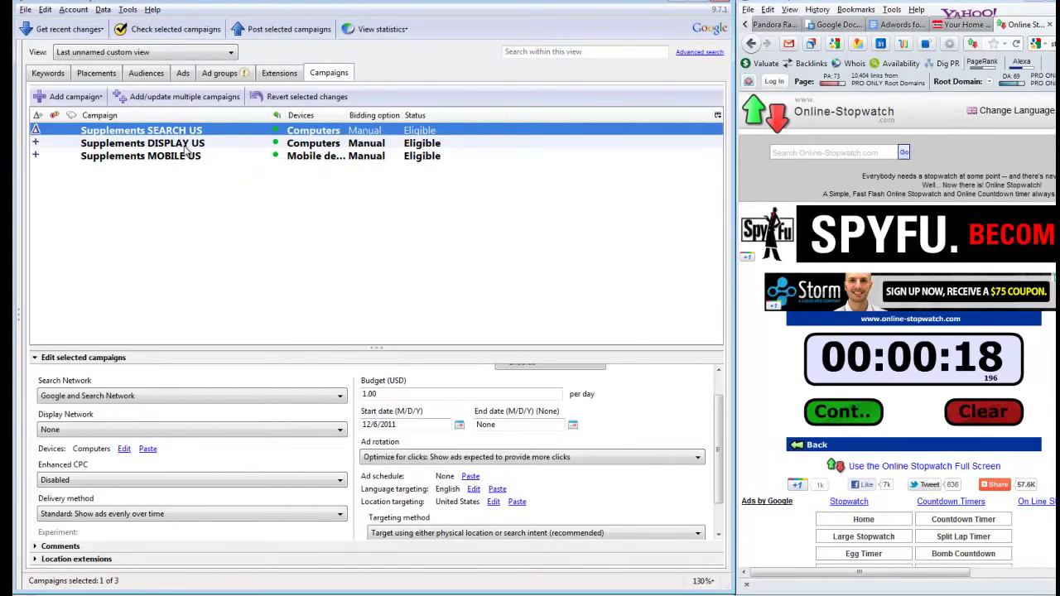
{"action": "left_click", "coordinate": [187, 144]}
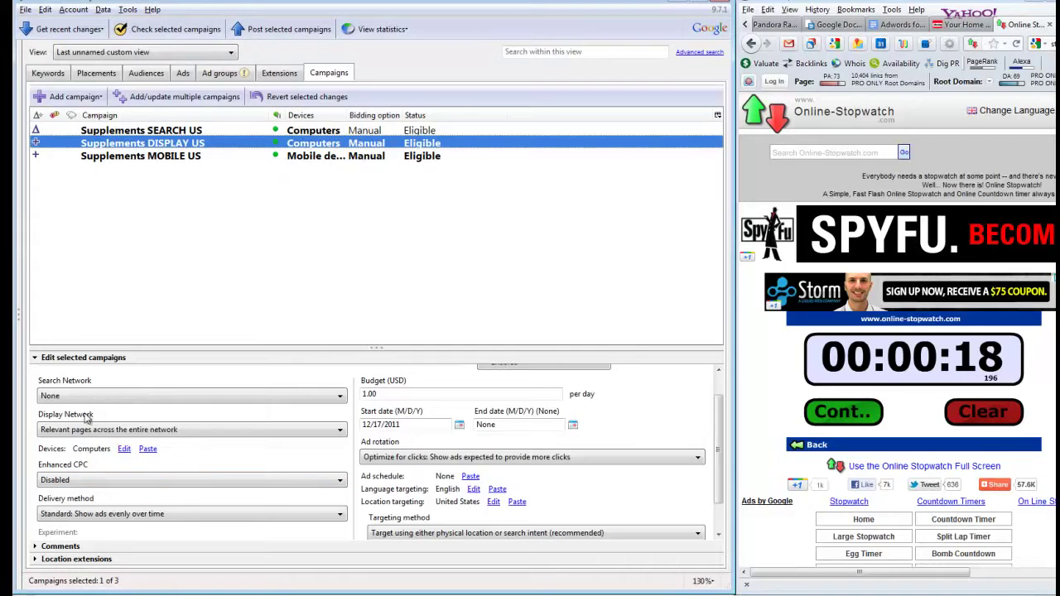
{"action": "left_click", "coordinate": [166, 161]}
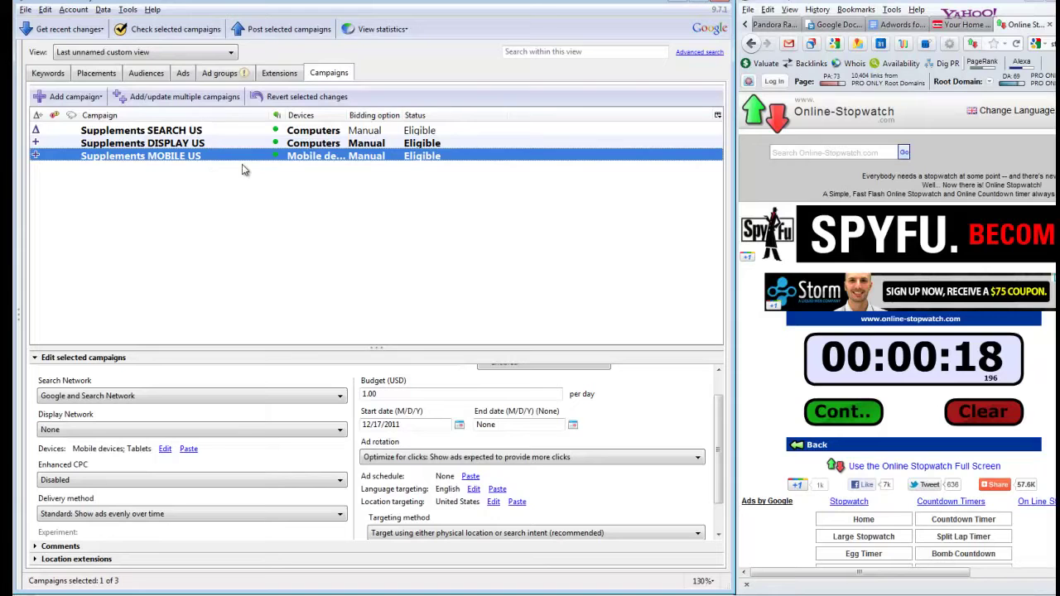
- Select all three US campaigns, restart the stopwatch, and paste copies as the AUS versions
{"action": "left_click", "coordinate": [202, 135], "text": "shift"}
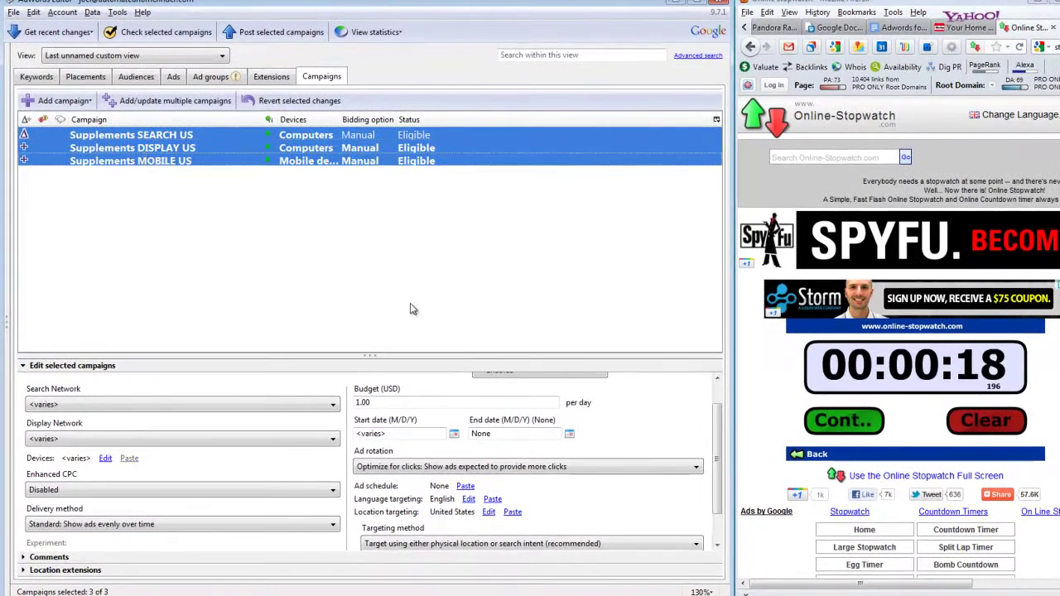
{"action": "left_click", "coordinate": [861, 425]}
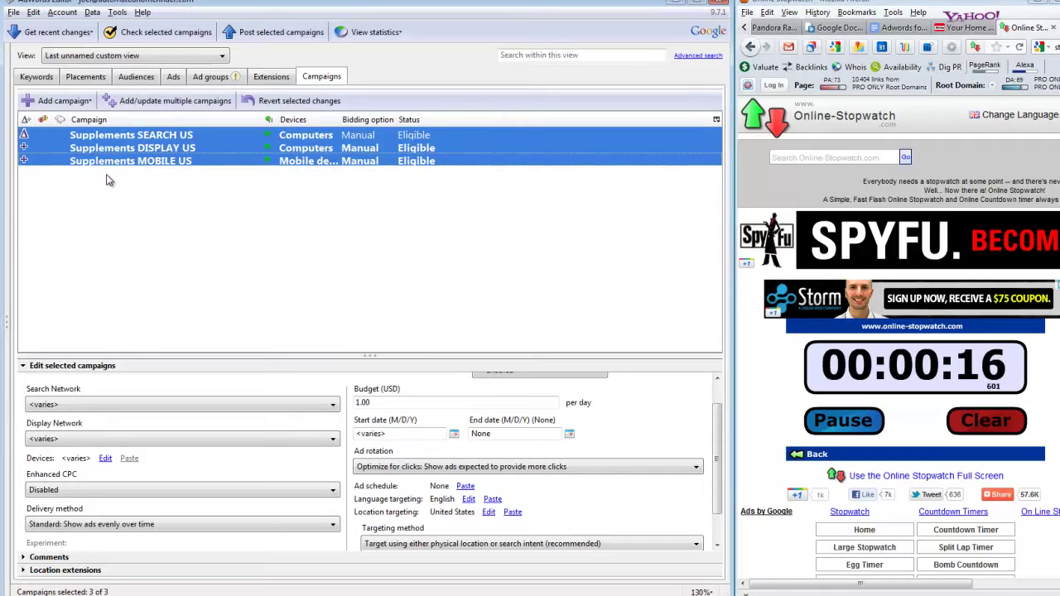
{"action": "key", "text": "ctrl+v"}
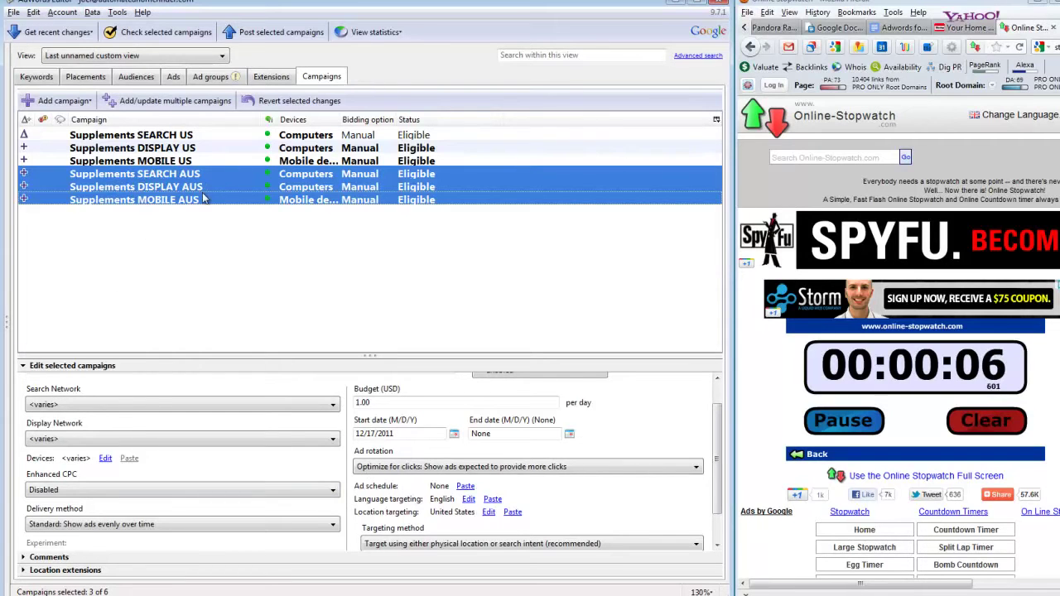
- Change the three AUS campaigns' location targeting to Australia, resetting the stopwatch
{"action": "left_click", "coordinate": [488, 511]}
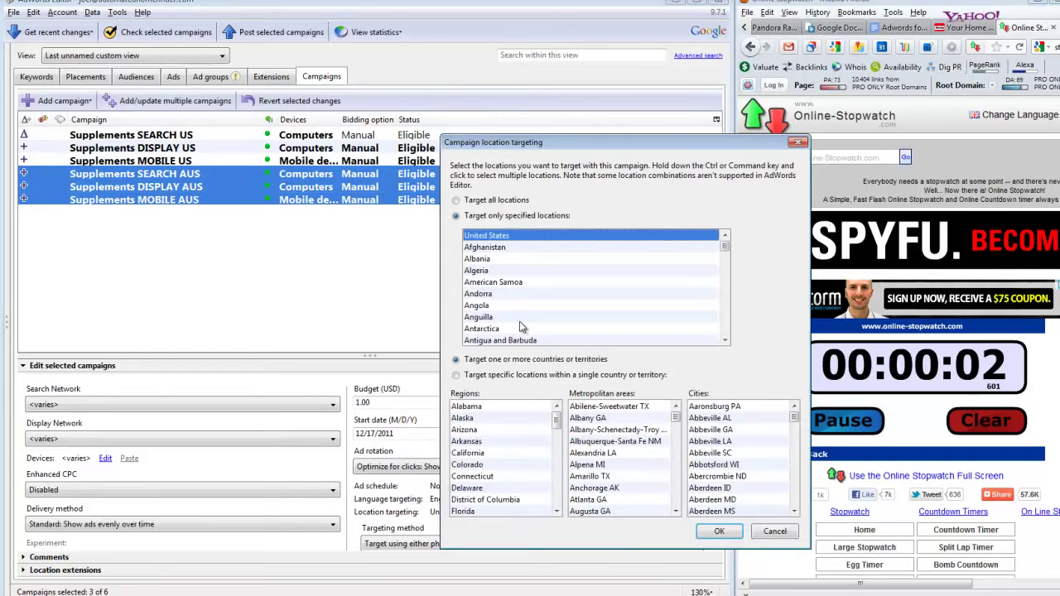
{"action": "scroll", "coordinate": [518, 304], "scroll_direction": "down", "scroll_amount": 2}
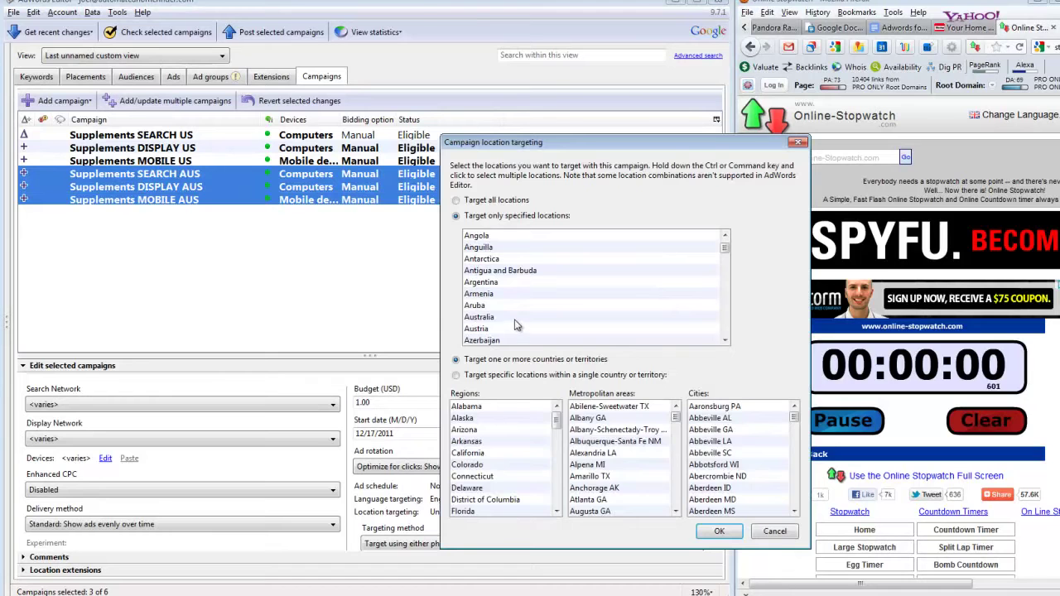
{"action": "left_click", "coordinate": [517, 317]}
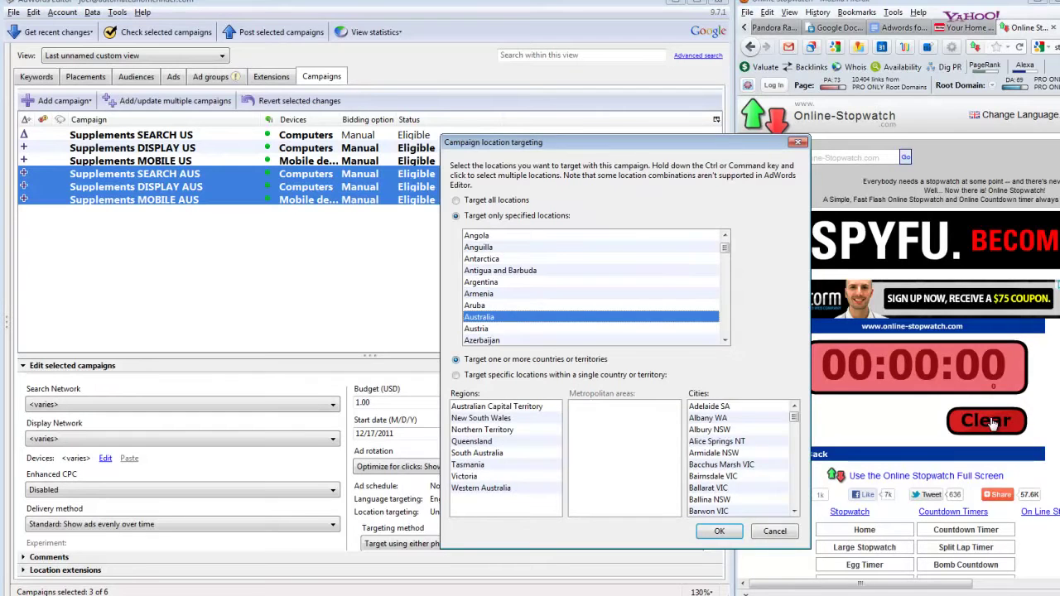
{"action": "left_click", "coordinate": [809, 476]}
{"action": "left_click", "coordinate": [715, 531]}
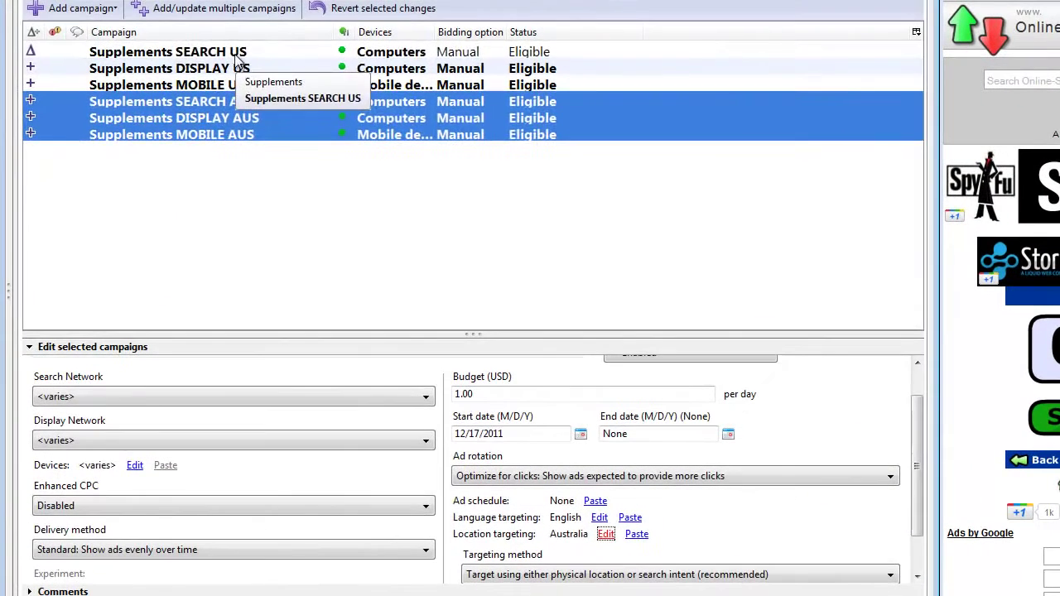
{"action": "left_click", "coordinate": [190, 137]}
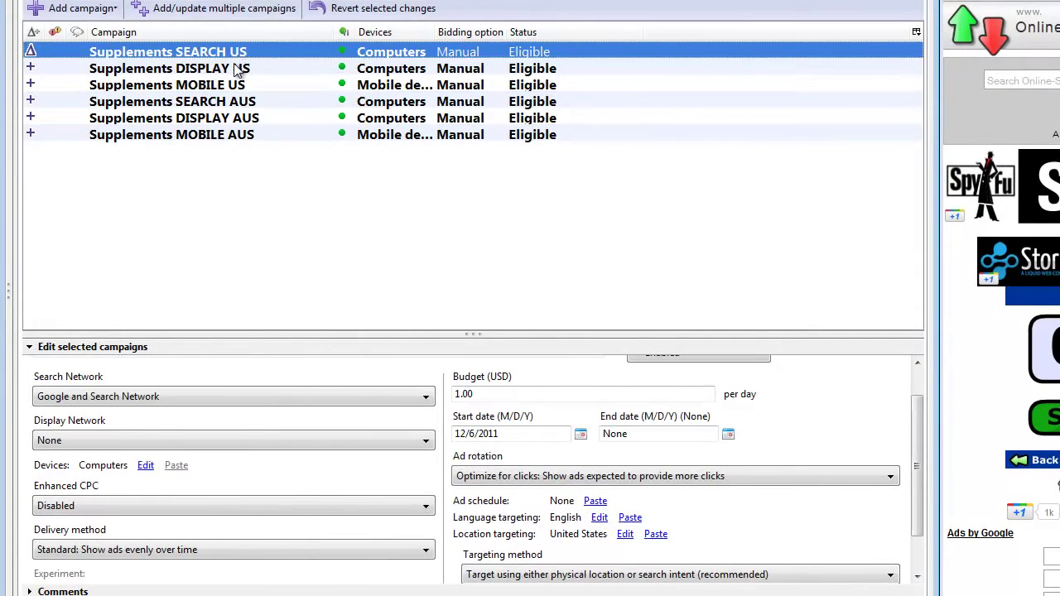
{"action": "left_click", "coordinate": [237, 69]}
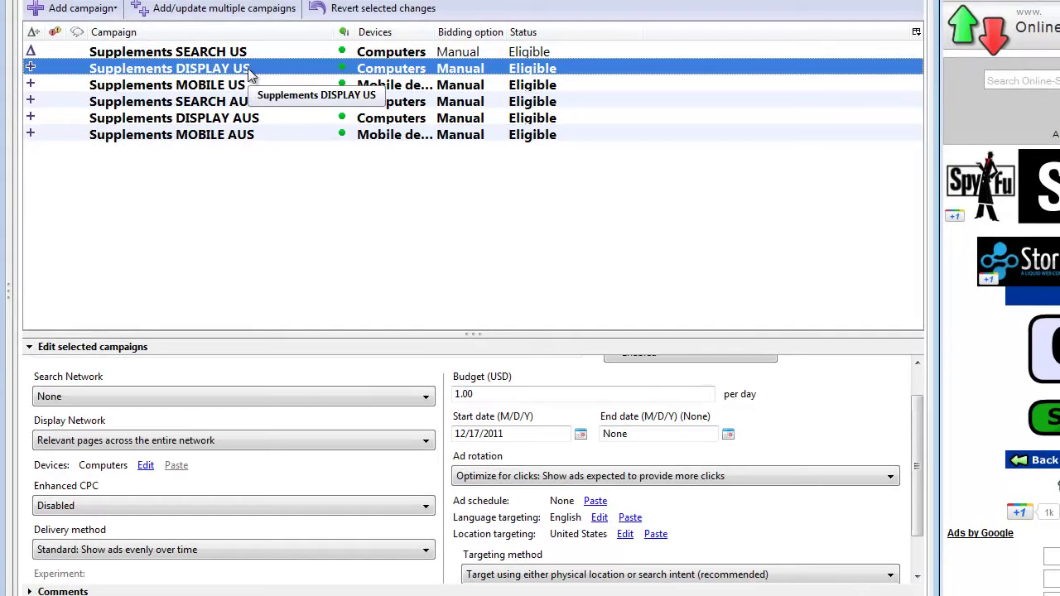
{"action": "left_click", "coordinate": [255, 87]}
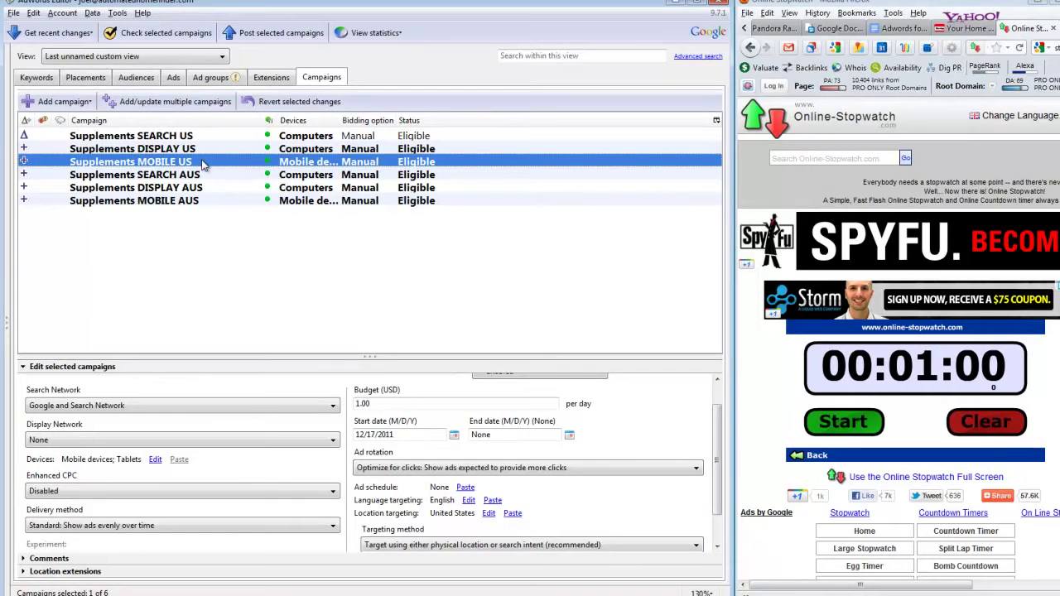
{"action": "left_click", "coordinate": [197, 138], "text": "shift"}
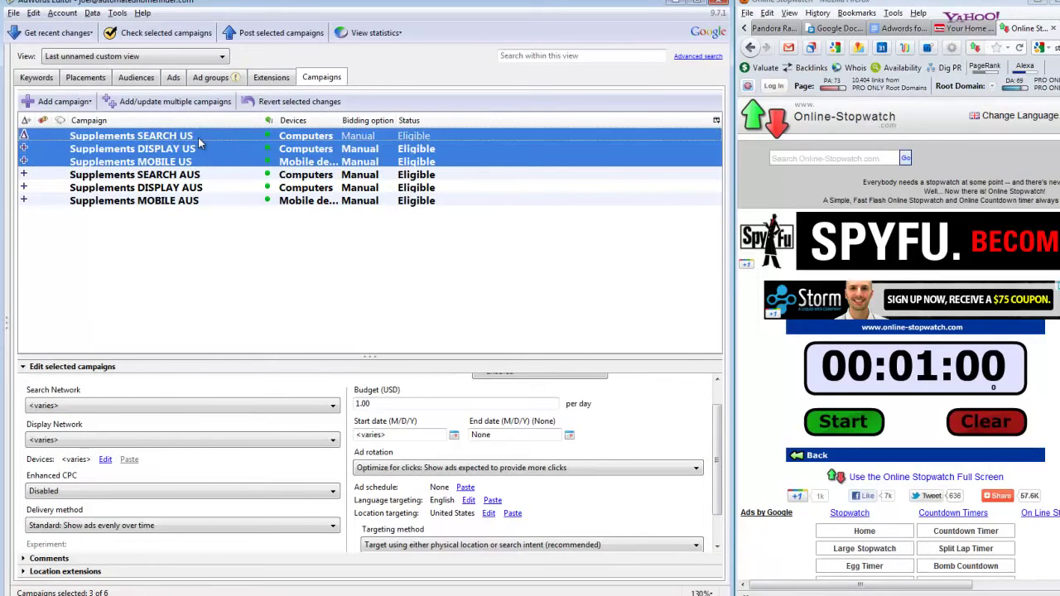
{"action": "left_click", "coordinate": [212, 175]}
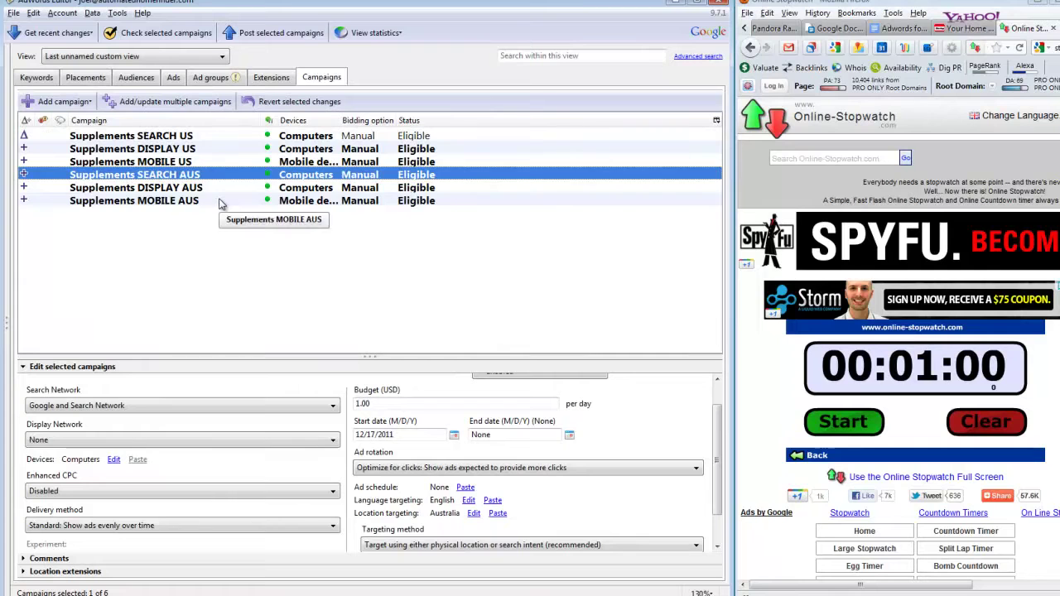
{"action": "left_click", "coordinate": [221, 201], "text": "shift"}
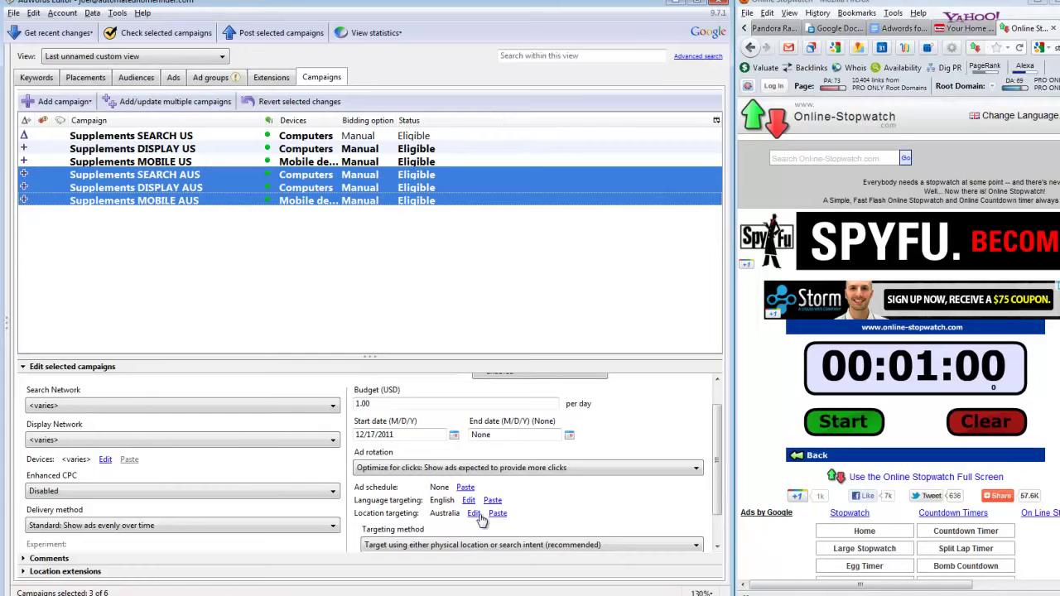
{"action": "left_click", "coordinate": [171, 177]}
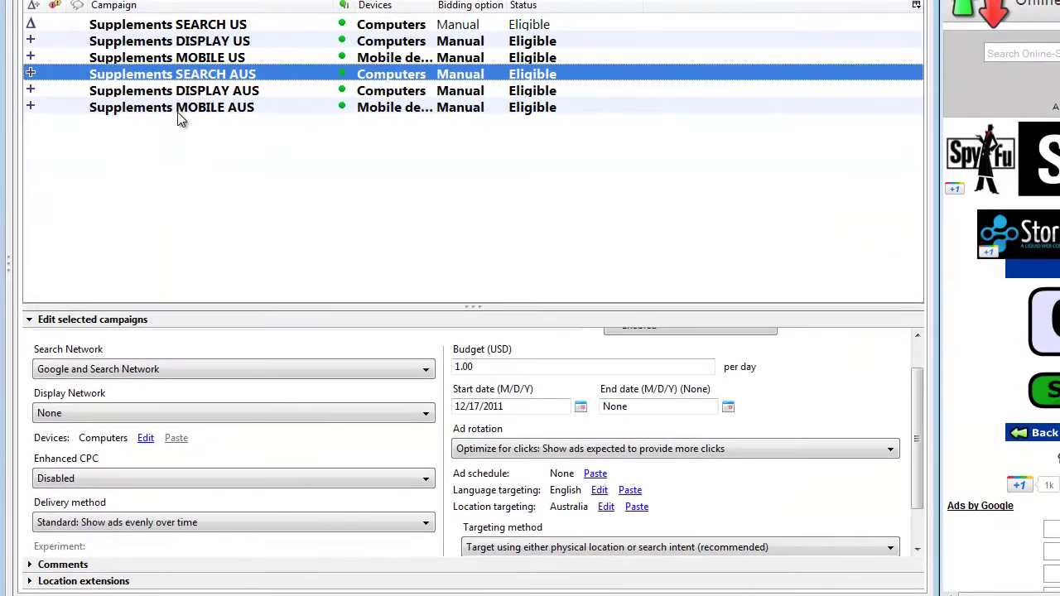
{"action": "left_click", "coordinate": [177, 112]}
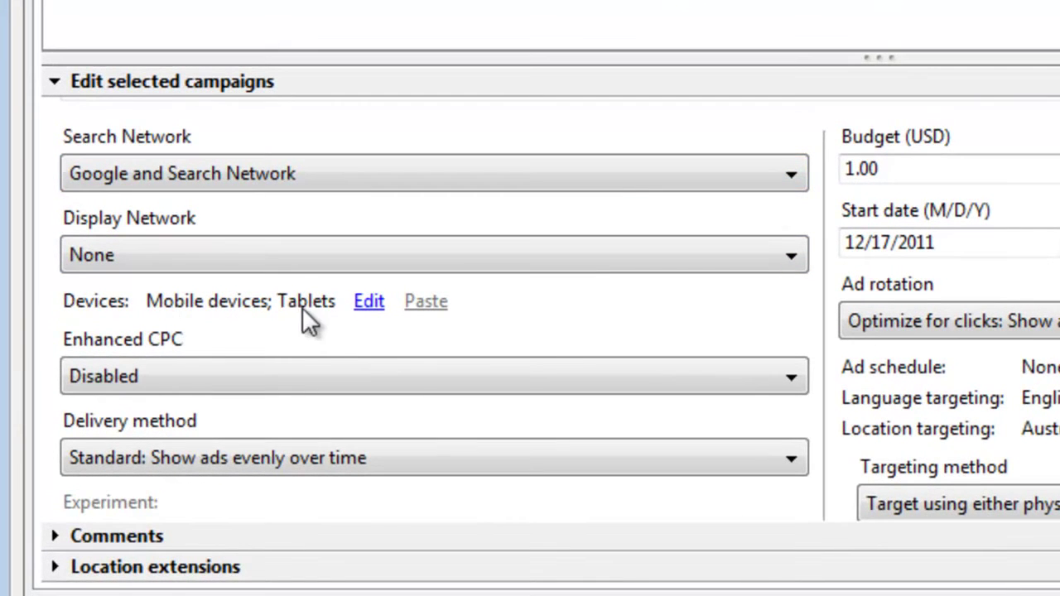
{"action": "left_click", "coordinate": [369, 313]}
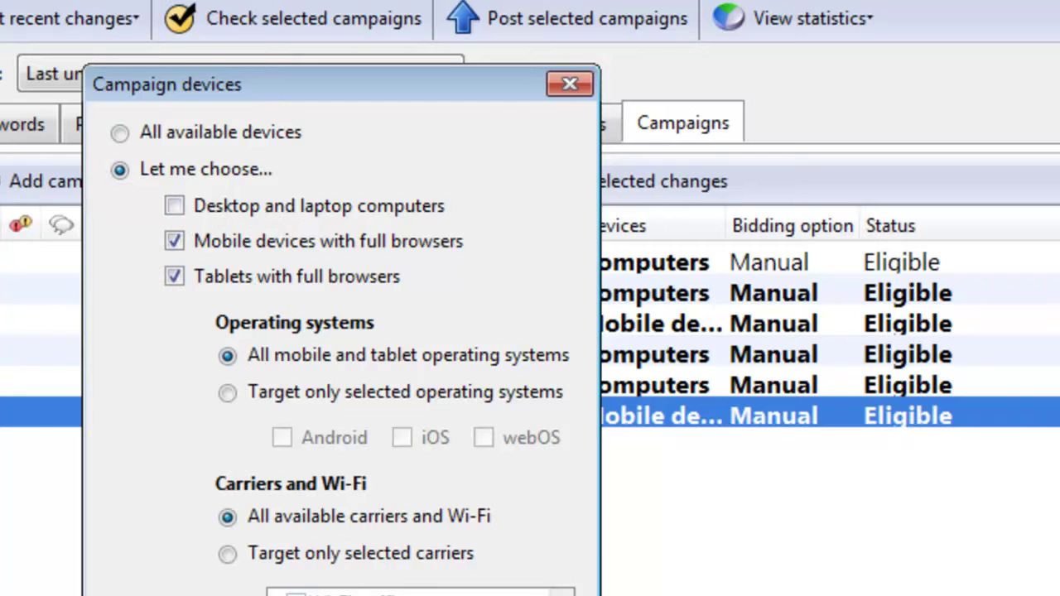
{"action": "key", "text": "Return"}
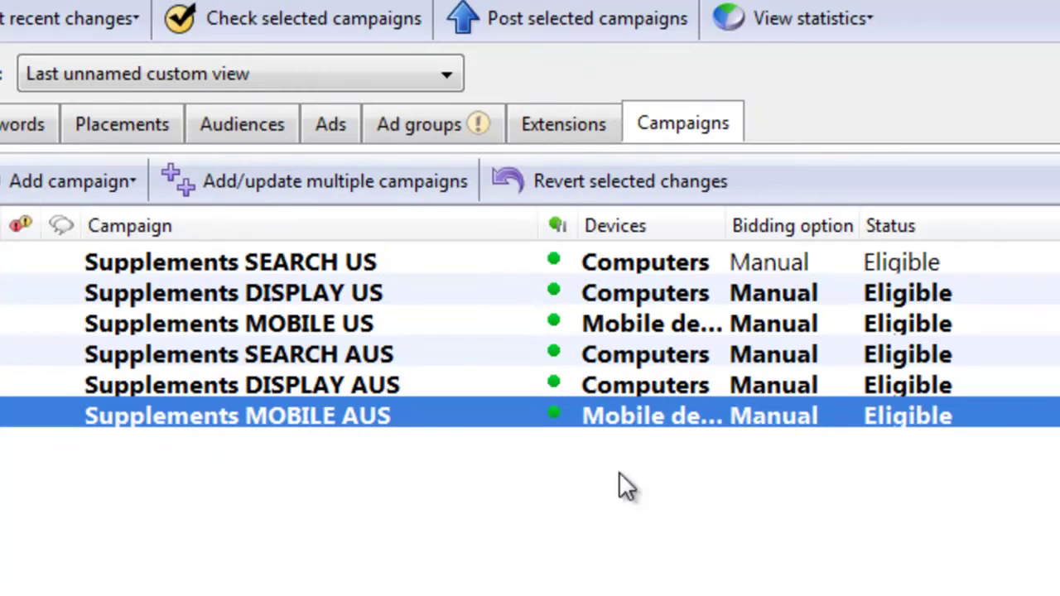
{"action": "left_click", "coordinate": [357, 389]}
{"action": "left_click", "coordinate": [421, 130]}
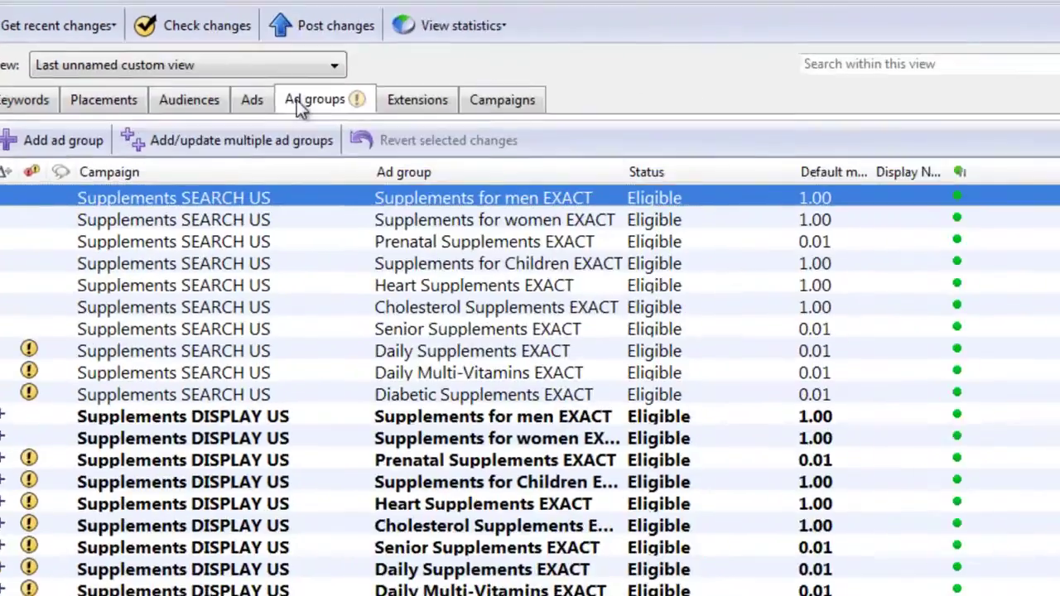
{"action": "scroll", "coordinate": [151, 216], "scroll_direction": "down", "scroll_amount": 4}
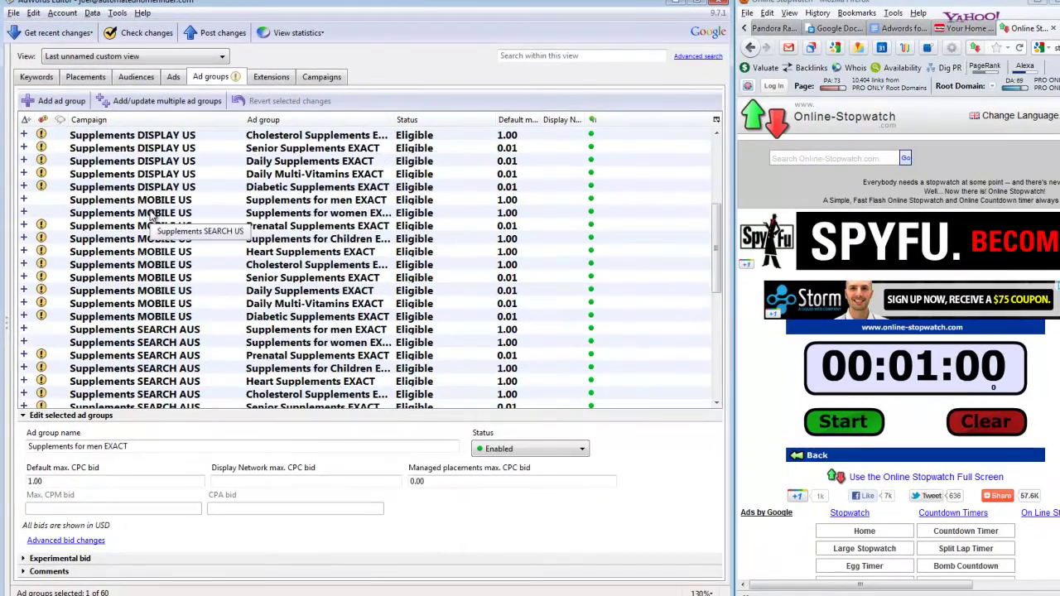
{"action": "scroll", "coordinate": [152, 217], "scroll_direction": "down", "scroll_amount": 8}
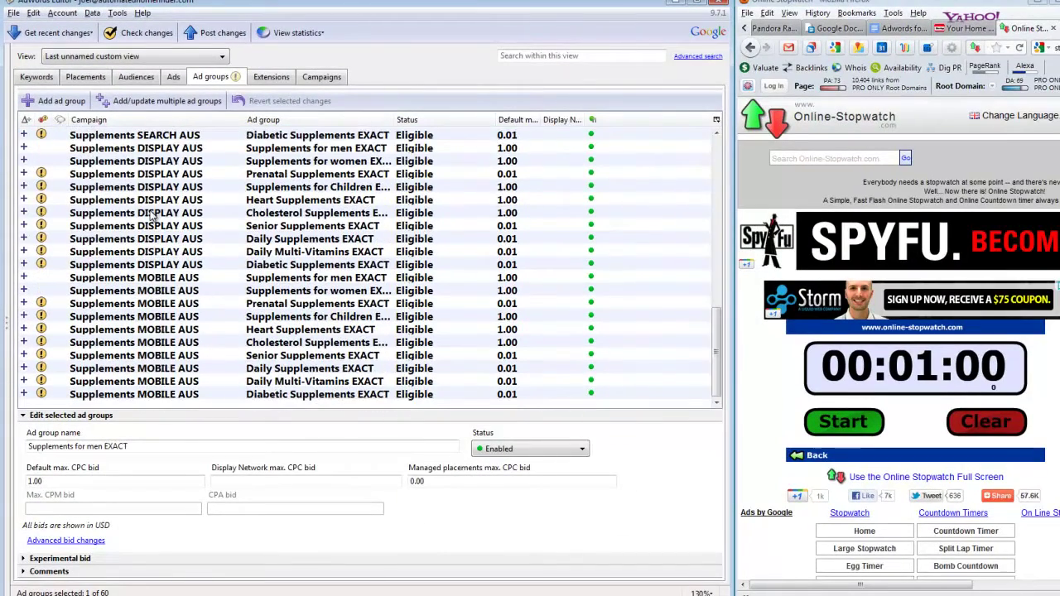
{"action": "scroll", "coordinate": [152, 217], "scroll_direction": "up", "scroll_amount": 13}
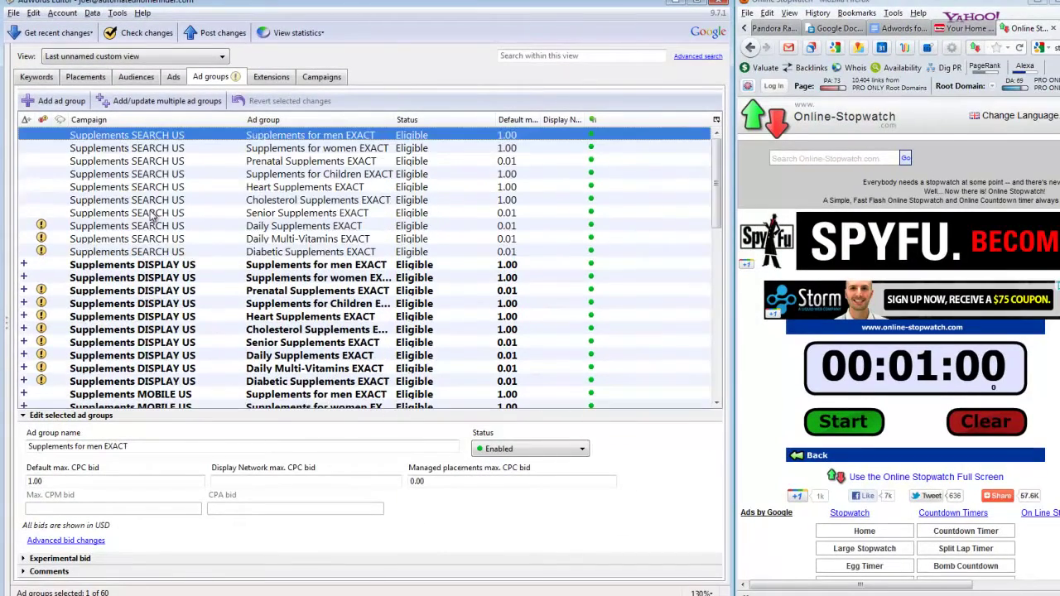
{"action": "left_click", "coordinate": [325, 77]}
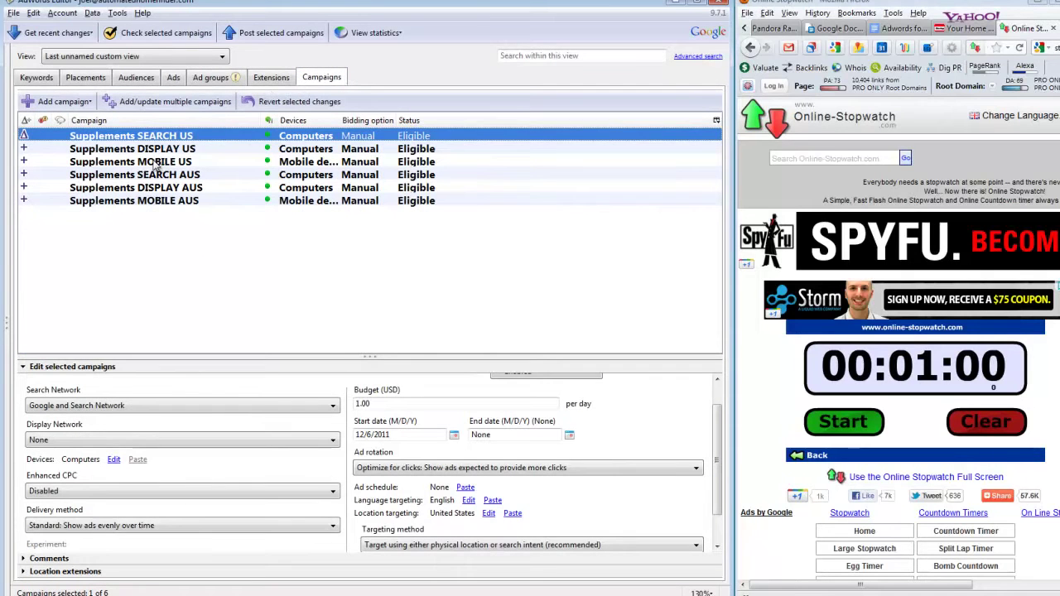